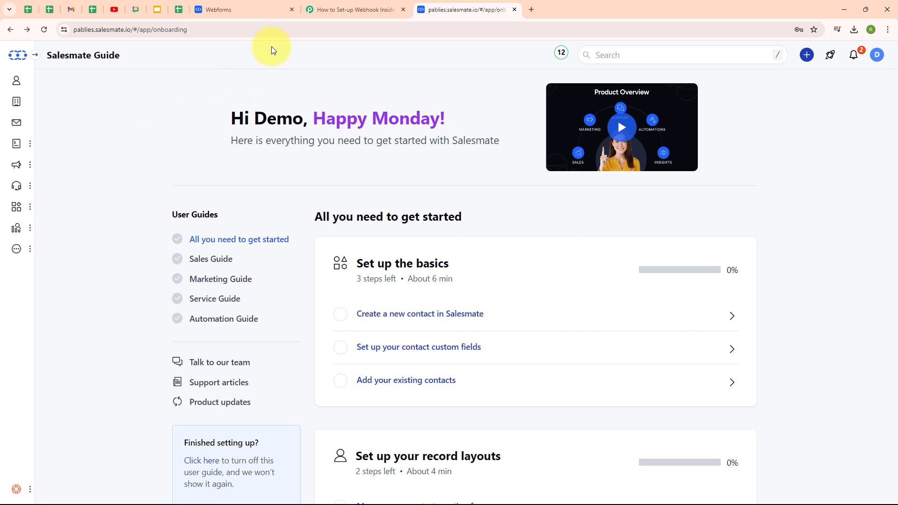
Step: Look over the empty 'How to Set-up Webhook Inside Salesmate' workflow, then bring up the Salesmate Lead Form
{"action": "left_click", "coordinate": [322, 9]}
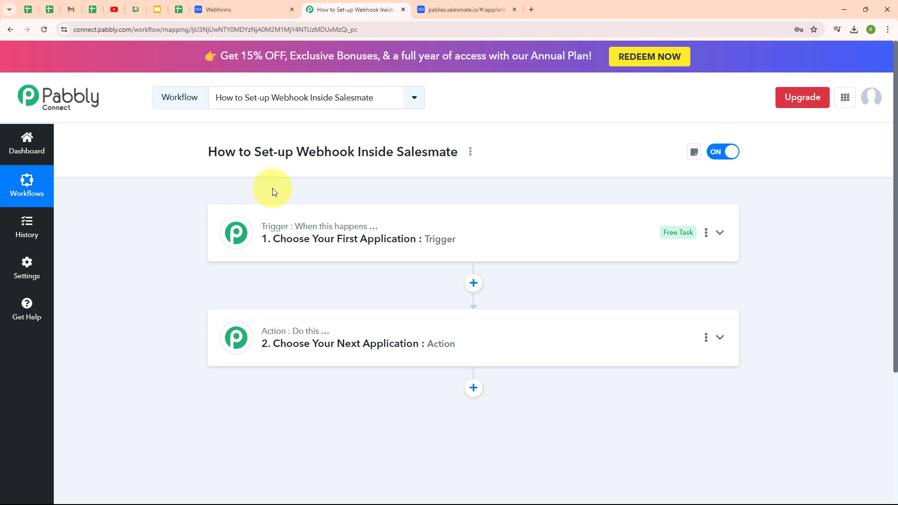
{"action": "left_click_drag", "start_coordinate": [296, 153], "coordinate": [354, 154]}
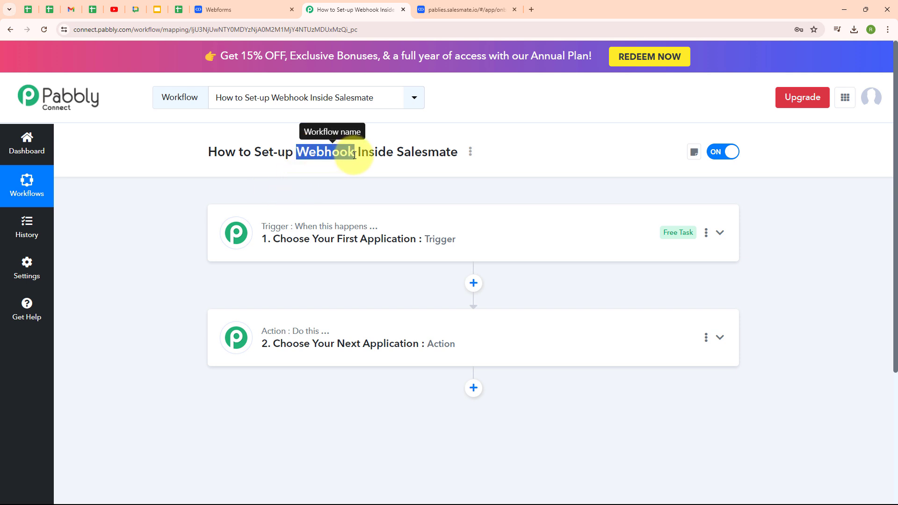
{"action": "left_click", "coordinate": [351, 183]}
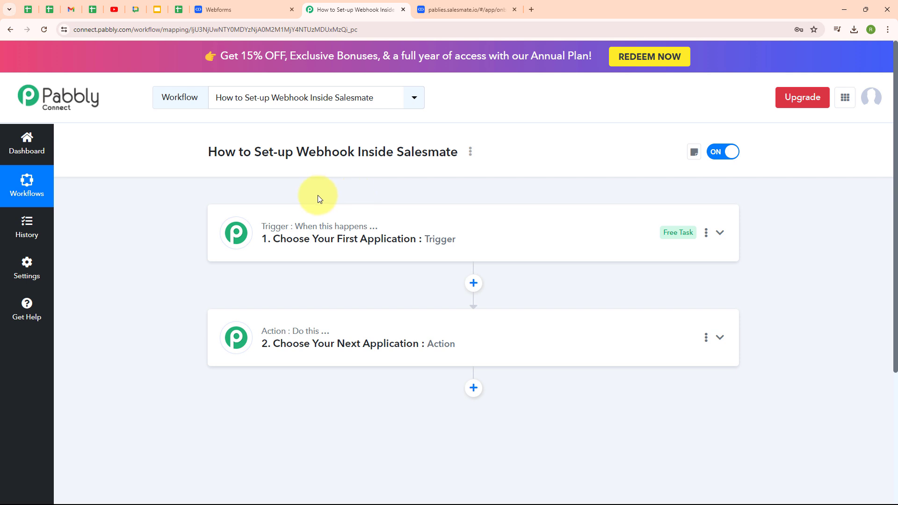
{"action": "left_click", "coordinate": [230, 9]}
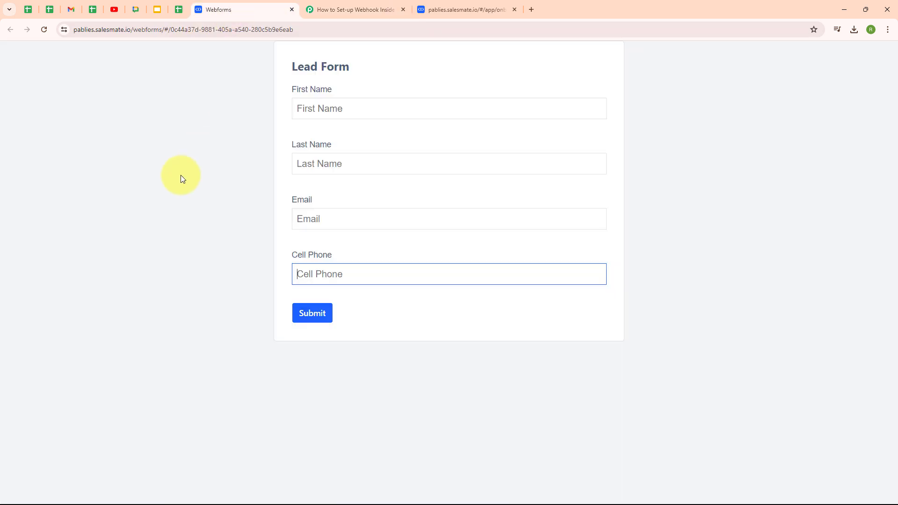
Step: Point out the Lead Form's First Name field, then go back to the Pabbly webhook workflow
{"action": "left_click_drag", "start_coordinate": [295, 94], "coordinate": [332, 90]}
{"action": "left_click", "coordinate": [325, 144]}
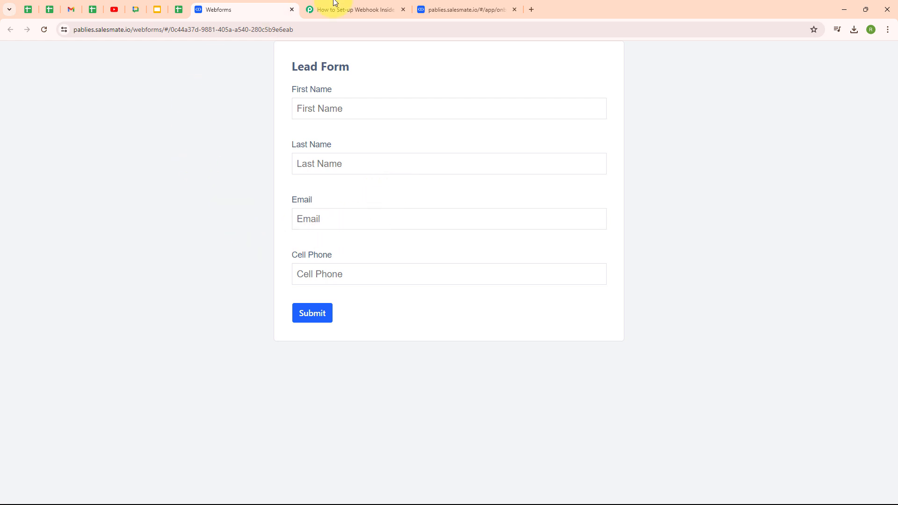
{"action": "left_click", "coordinate": [346, 7]}
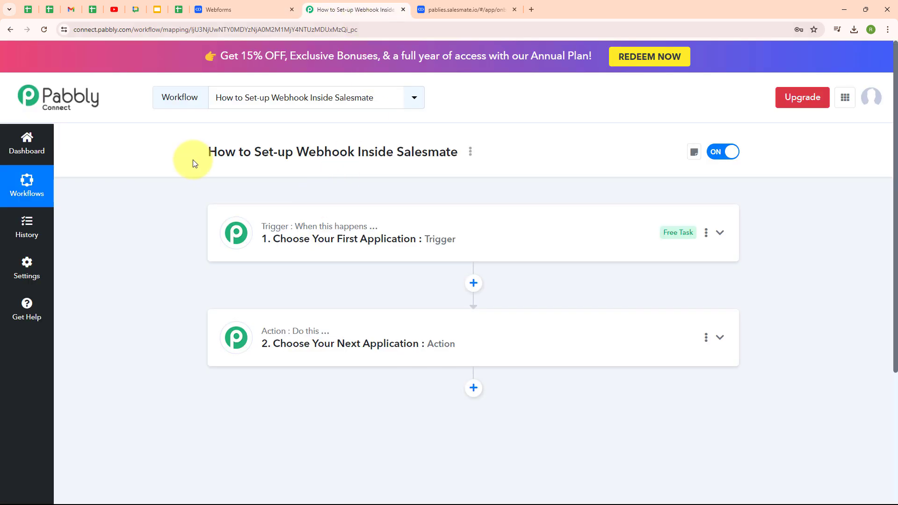
{"action": "left_click", "coordinate": [461, 10]}
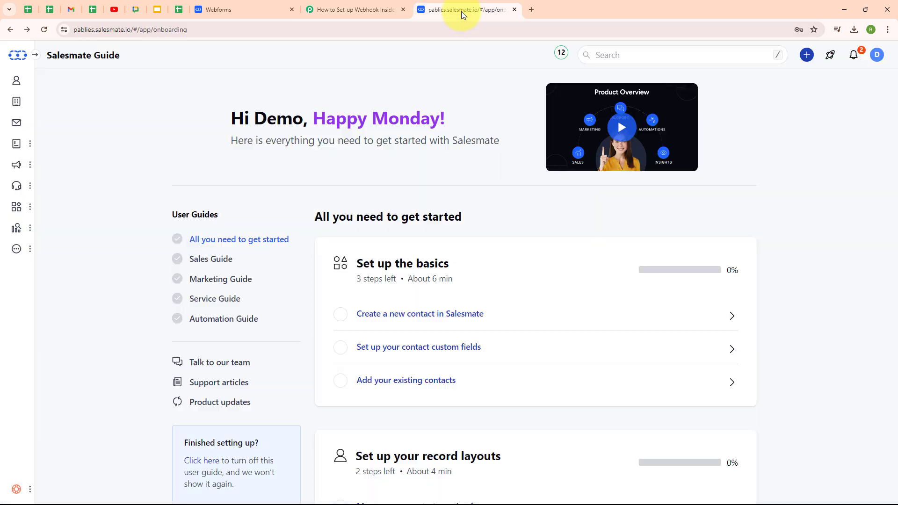
{"action": "left_click", "coordinate": [340, 11]}
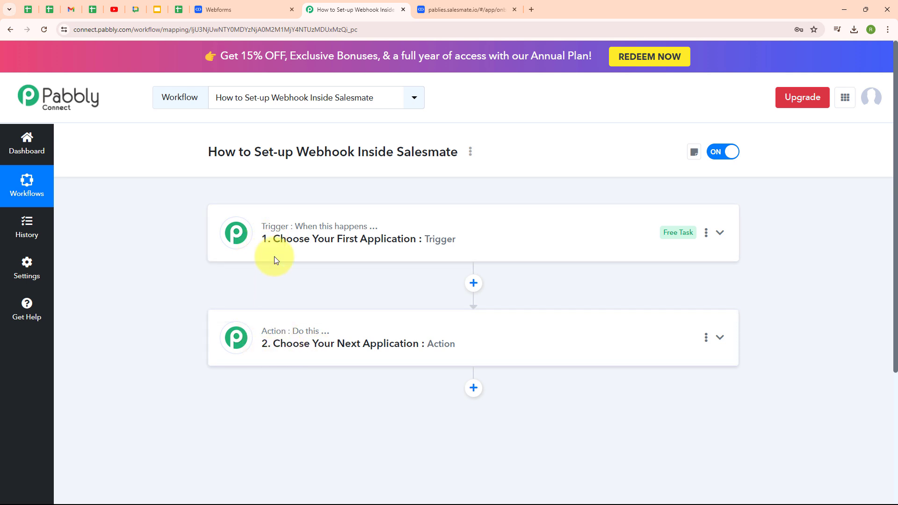
{"action": "mouse_move", "coordinate": [294, 338]}
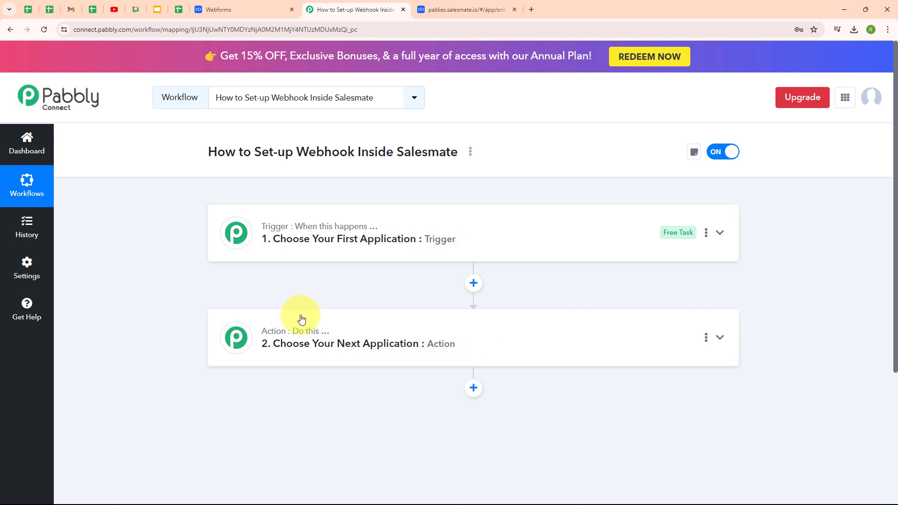
Step: Set the workflow trigger to the Salesmate app with the New Contact event
{"action": "left_click", "coordinate": [605, 251]}
{"action": "left_click", "coordinate": [269, 302]}
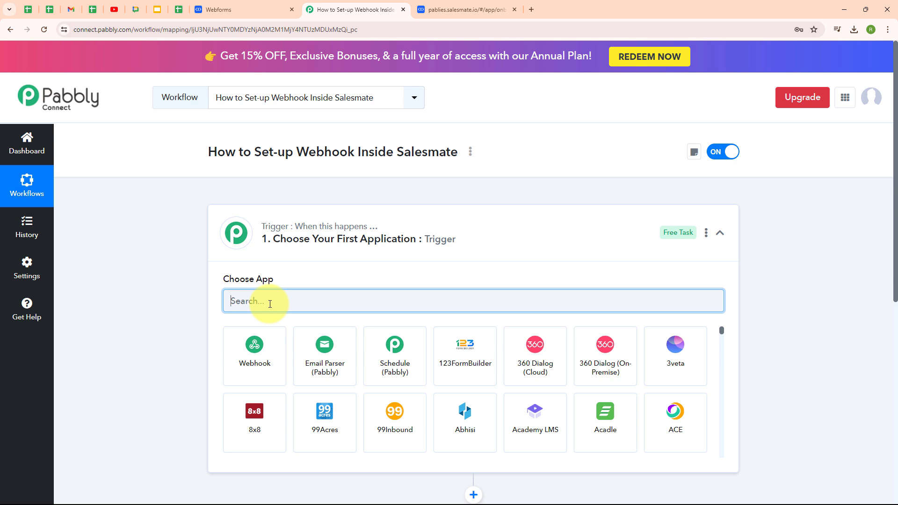
{"action": "type", "text": "sale"}
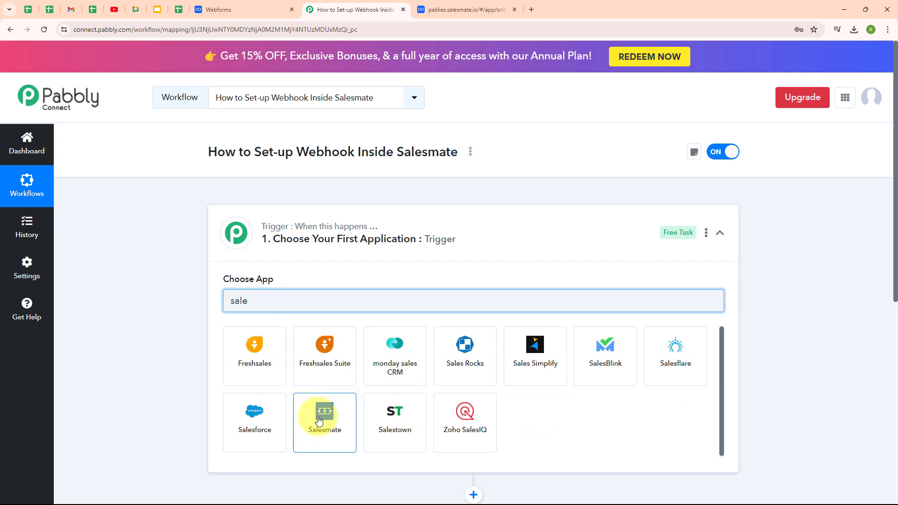
{"action": "left_click", "coordinate": [318, 420]}
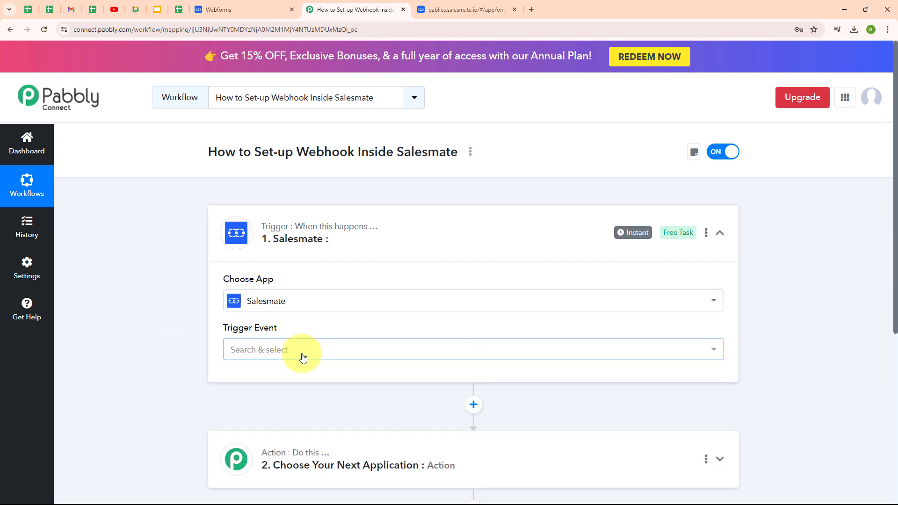
{"action": "left_click", "coordinate": [302, 358]}
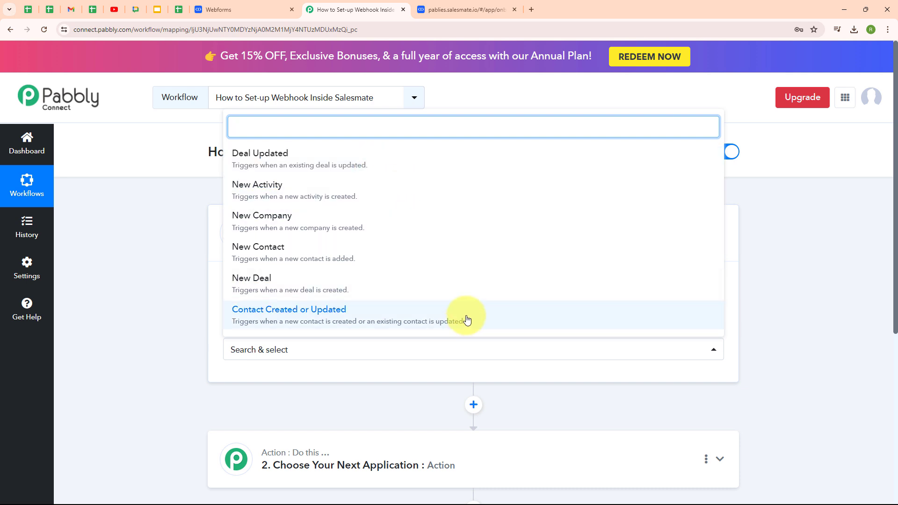
{"action": "scroll", "coordinate": [463, 311], "scroll_direction": "down", "scroll_amount": 2}
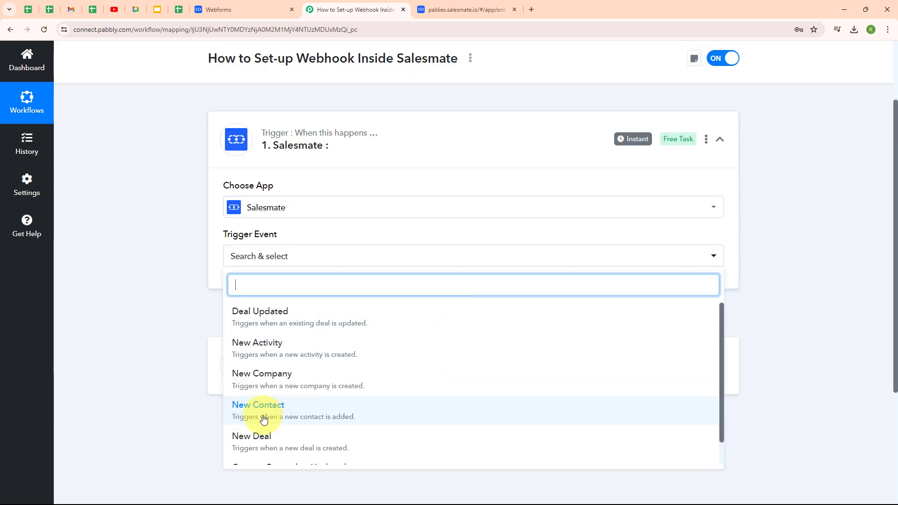
{"action": "left_click", "coordinate": [264, 419]}
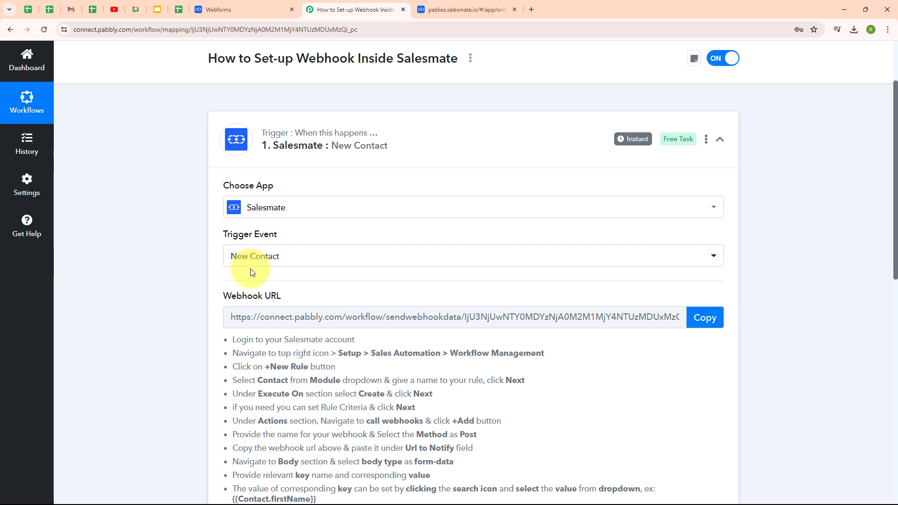
Step: Copy the trigger's webhook URL so Pabbly starts waiting for Salesmate's response
{"action": "scroll", "coordinate": [586, 282], "scroll_direction": "down", "scroll_amount": 2}
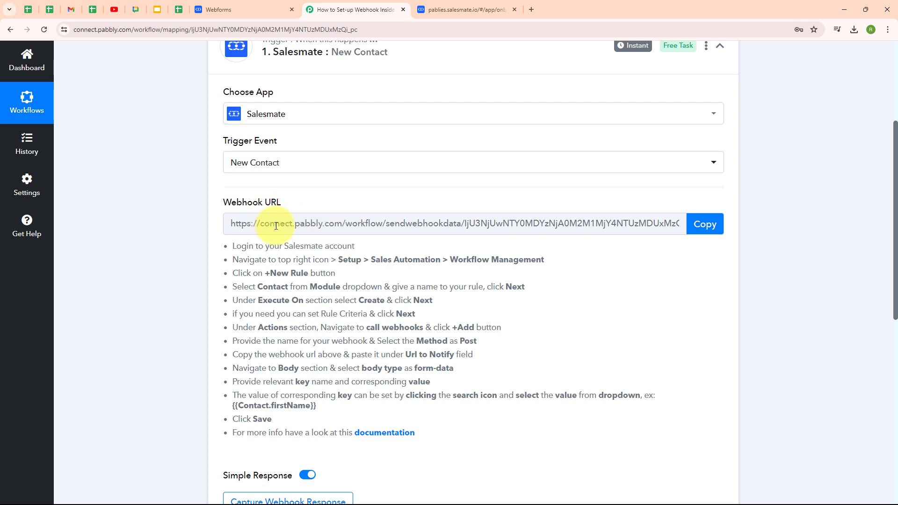
{"action": "left_click_drag", "start_coordinate": [231, 246], "coordinate": [416, 434]}
{"action": "left_click", "coordinate": [393, 341]}
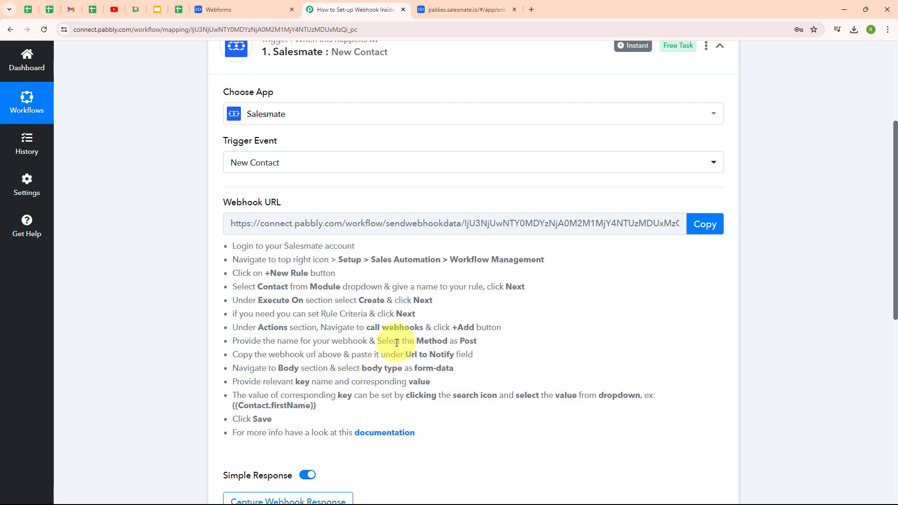
{"action": "left_click", "coordinate": [711, 228]}
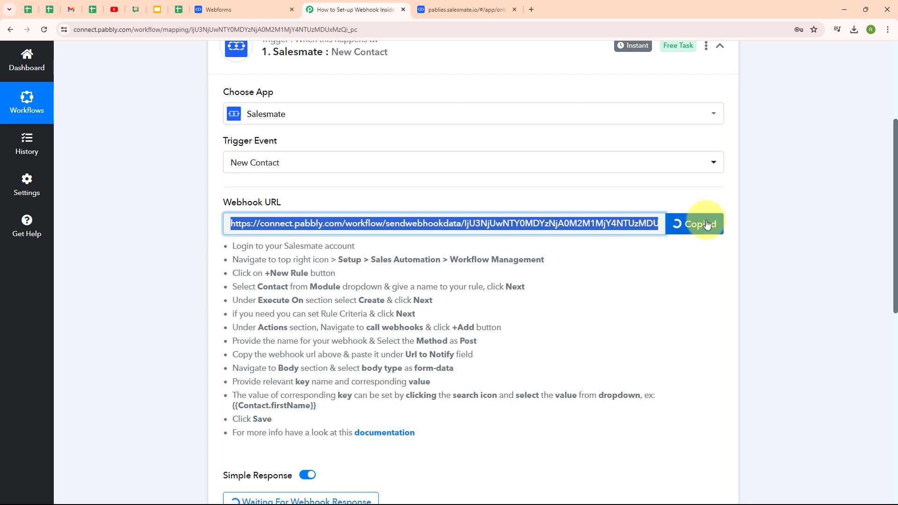
{"action": "left_click", "coordinate": [443, 10]}
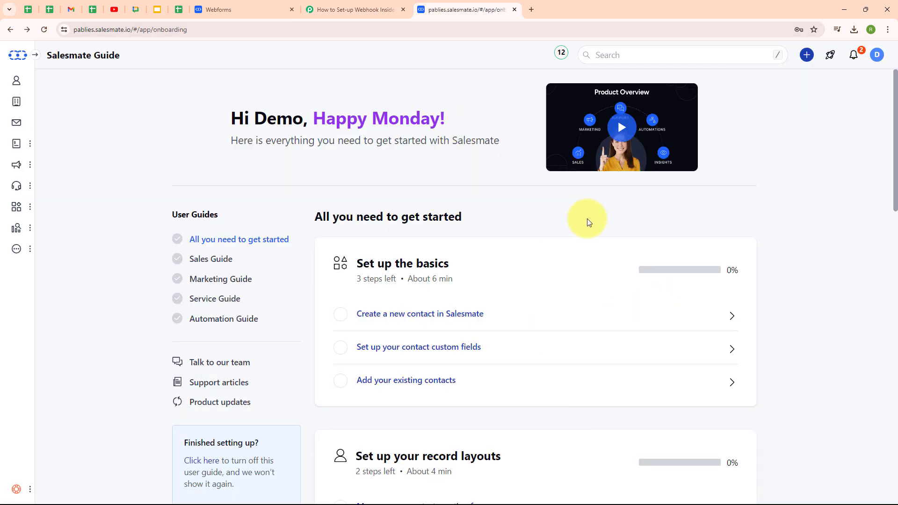
Step: Switch off the Testing and rule1 rules under Setup > Automation
{"action": "left_click", "coordinate": [877, 57]}
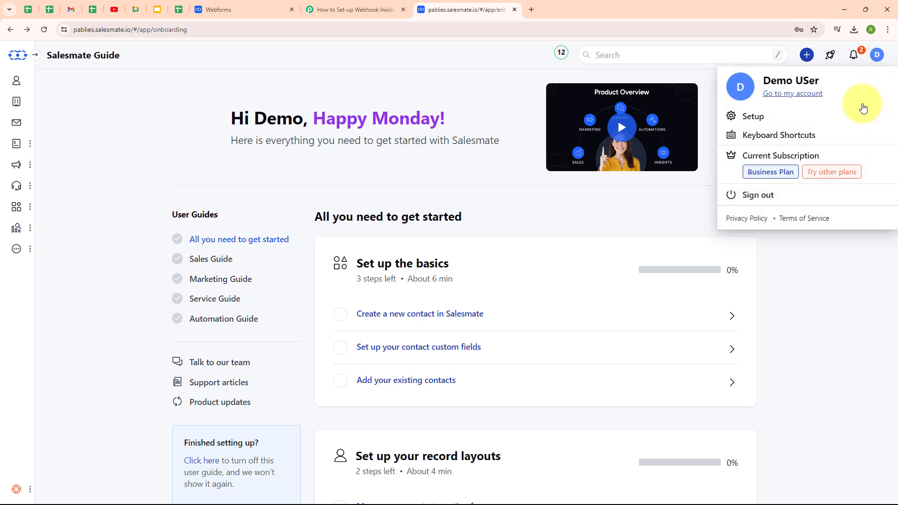
{"action": "left_click", "coordinate": [752, 118]}
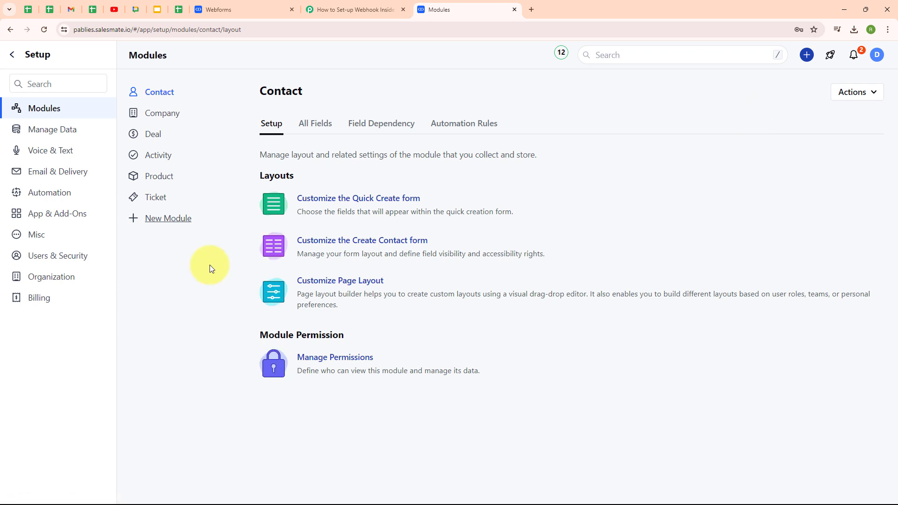
{"action": "left_click", "coordinate": [40, 192]}
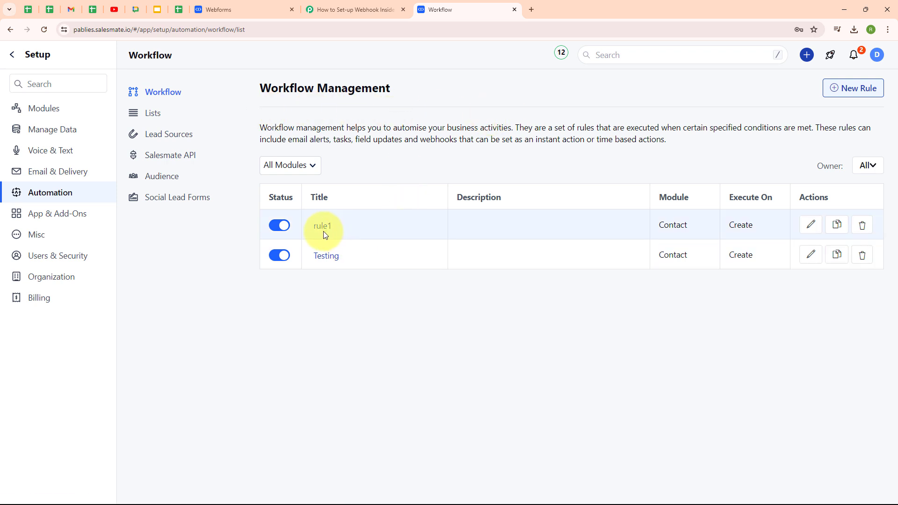
{"action": "left_click", "coordinate": [280, 256]}
{"action": "left_click", "coordinate": [277, 225]}
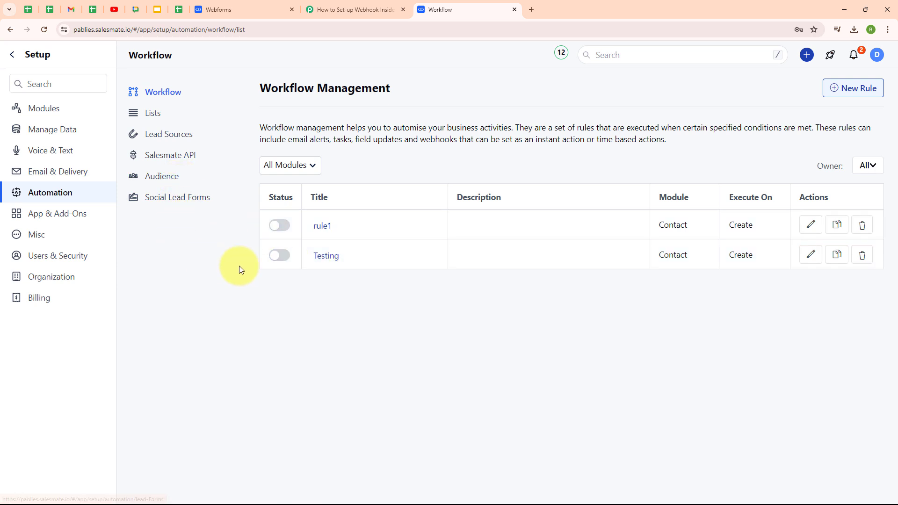
Step: Start a new workflow rule on the Contact module named 'New Contact'
{"action": "left_click", "coordinate": [850, 97]}
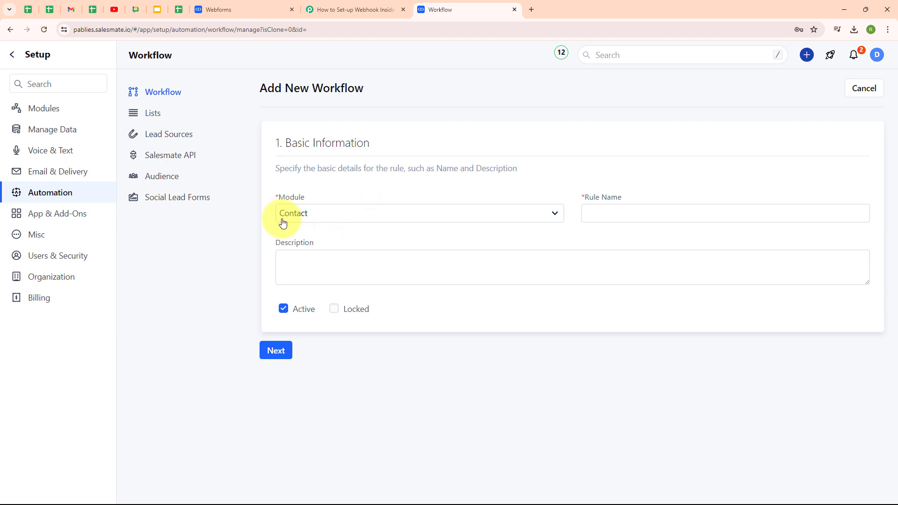
{"action": "left_click", "coordinate": [392, 214]}
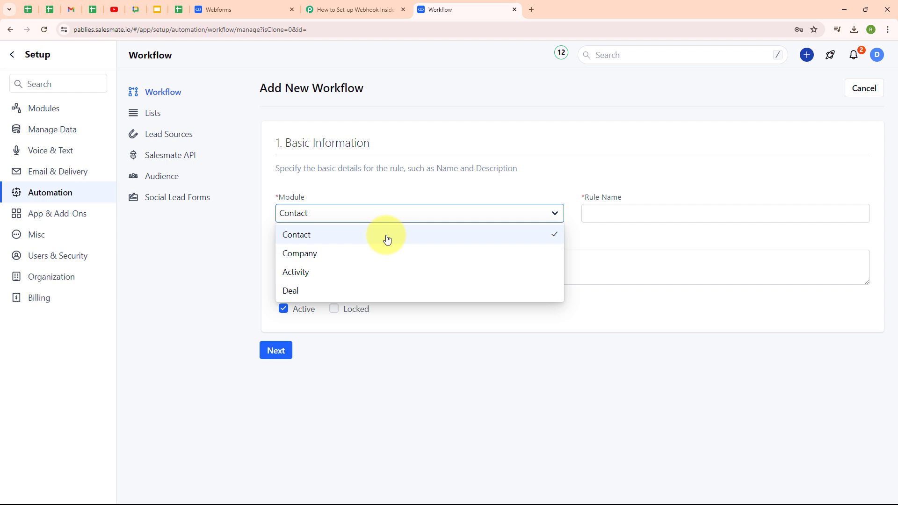
{"action": "left_click", "coordinate": [300, 240]}
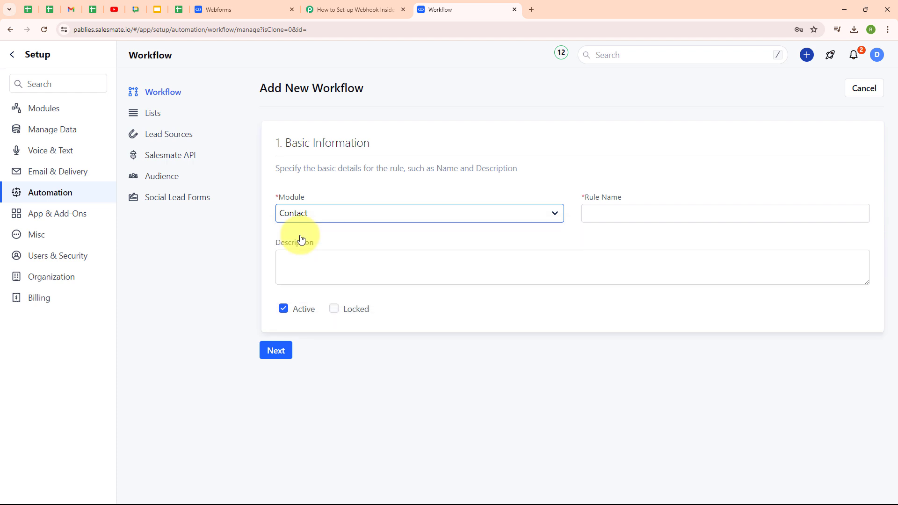
{"action": "left_click", "coordinate": [653, 216]}
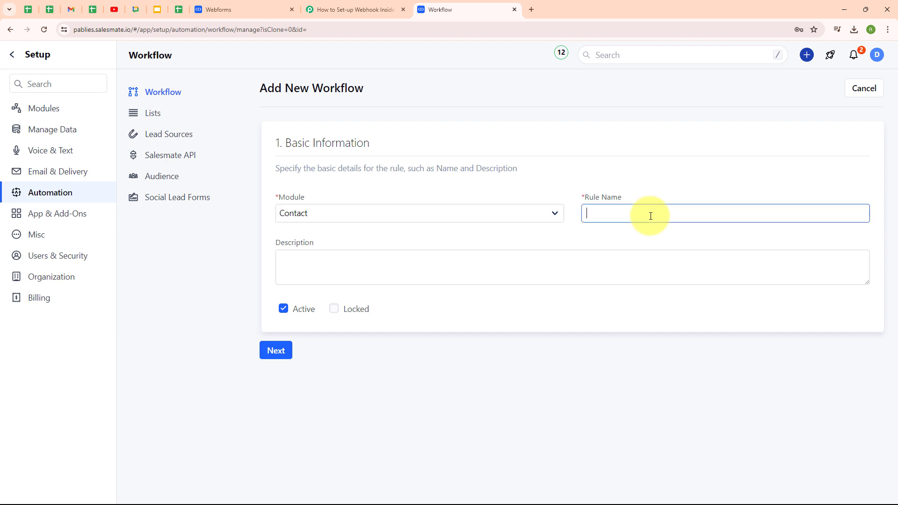
{"action": "type", "text": "New Conntact"}
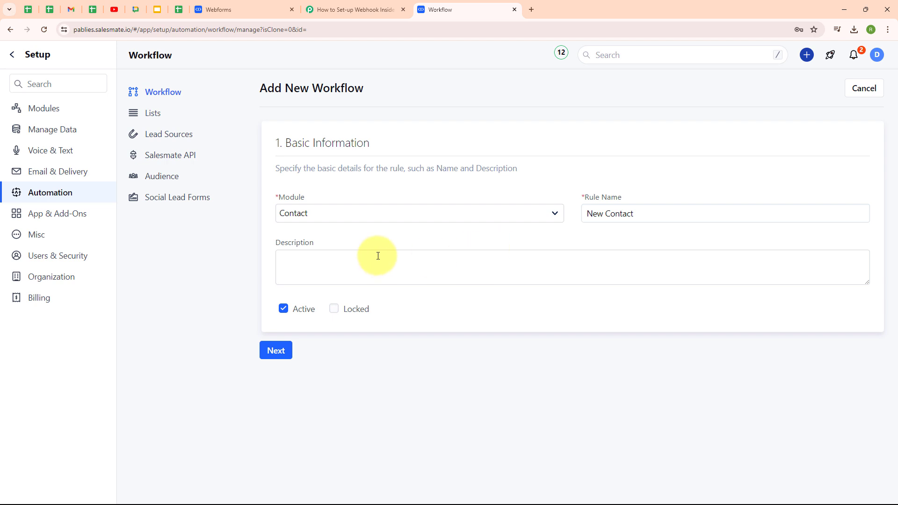
Step: Set the rule's Execute On option to Create
{"action": "left_click", "coordinate": [284, 356]}
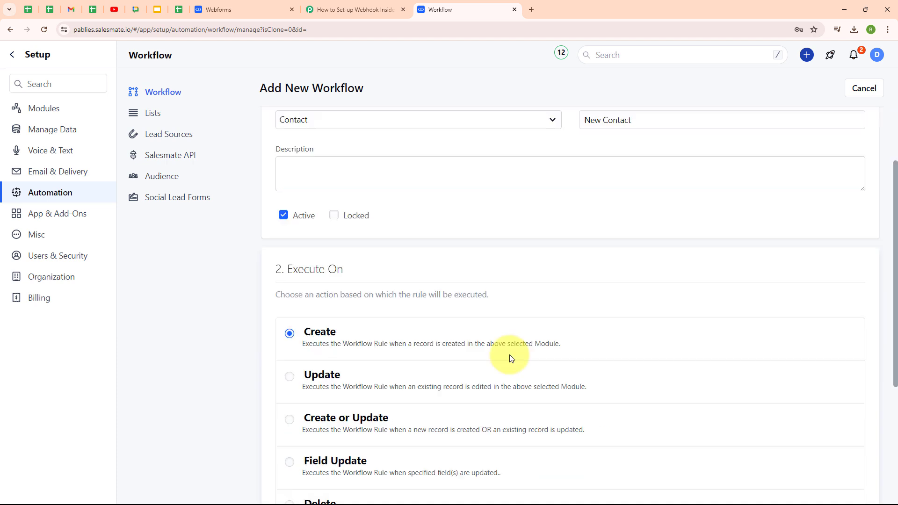
{"action": "scroll", "coordinate": [503, 355], "scroll_direction": "up", "scroll_amount": 2}
{"action": "left_click_drag", "start_coordinate": [284, 361], "coordinate": [382, 366]}
{"action": "left_click", "coordinate": [437, 358]}
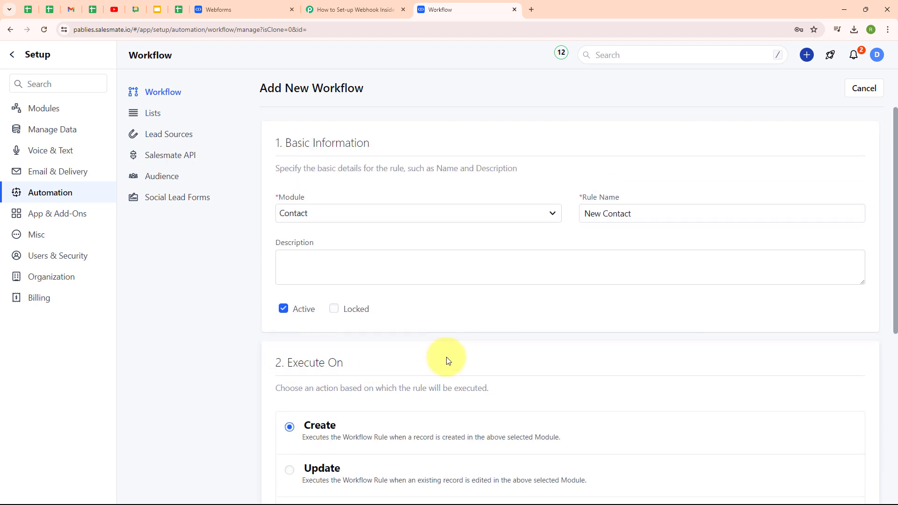
{"action": "scroll", "coordinate": [645, 339], "scroll_direction": "down", "scroll_amount": 5}
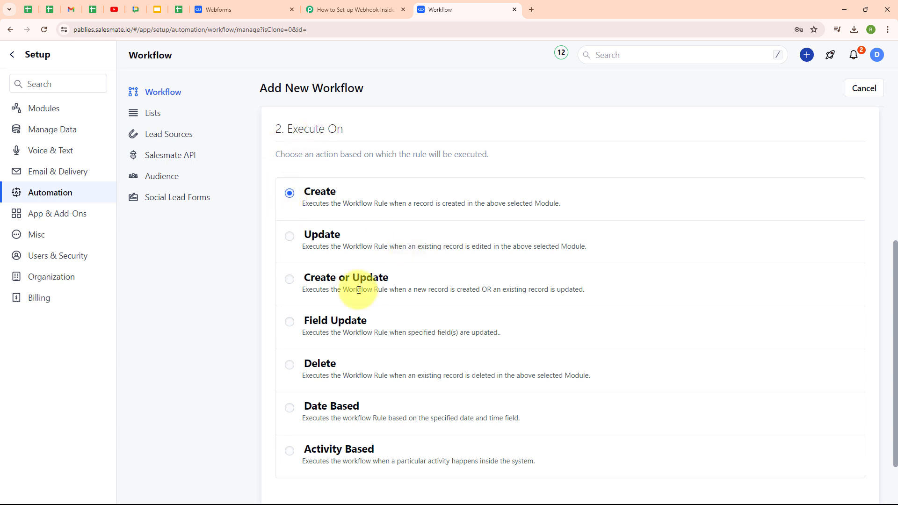
{"action": "scroll", "coordinate": [686, 320], "scroll_direction": "down", "scroll_amount": 2}
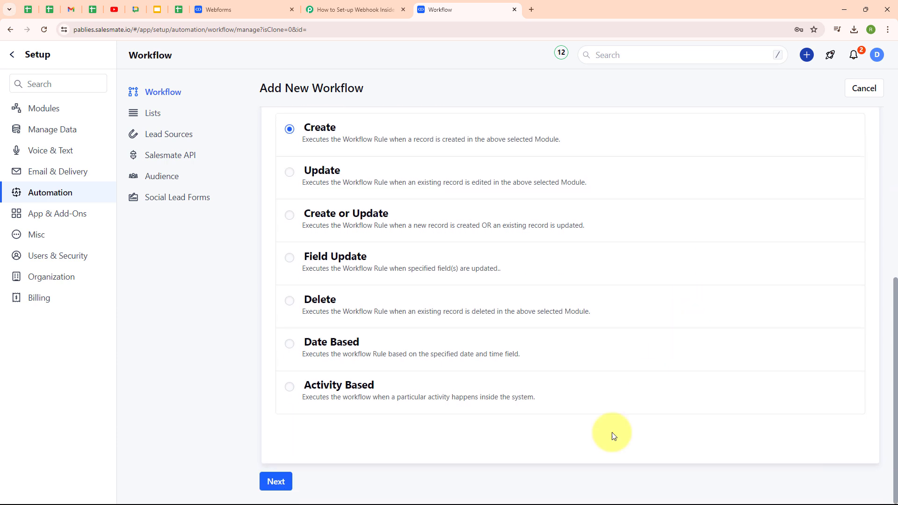
Step: Skip Rule Criteria without adding conditions and reach the Actions list
{"action": "left_click", "coordinate": [275, 481]}
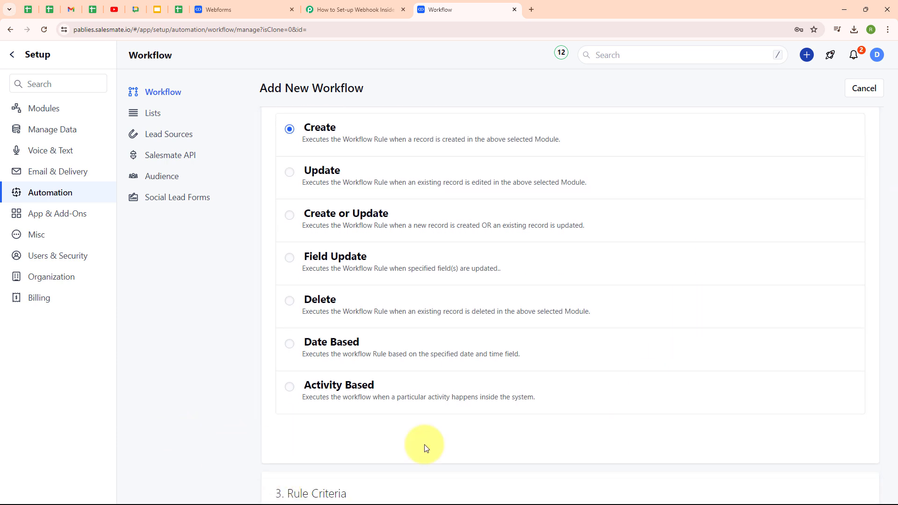
{"action": "left_click_drag", "start_coordinate": [286, 362], "coordinate": [397, 373]}
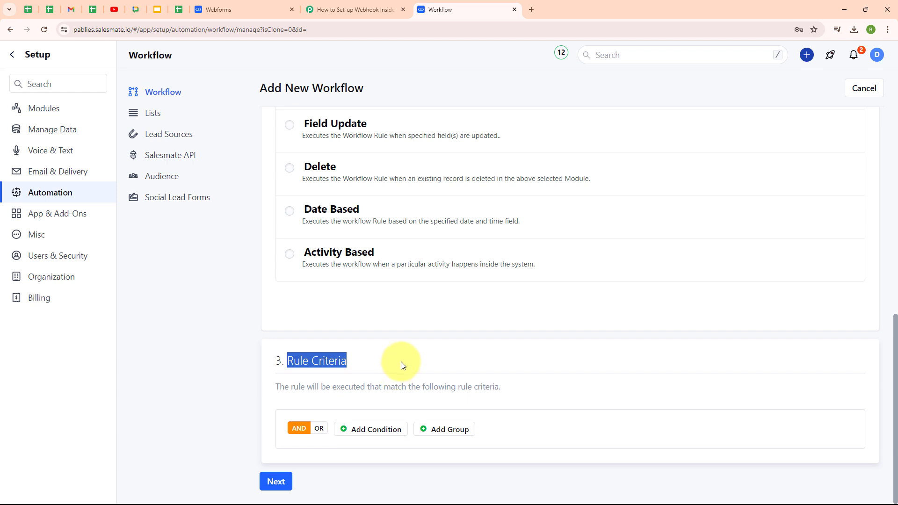
{"action": "left_click", "coordinate": [400, 352]}
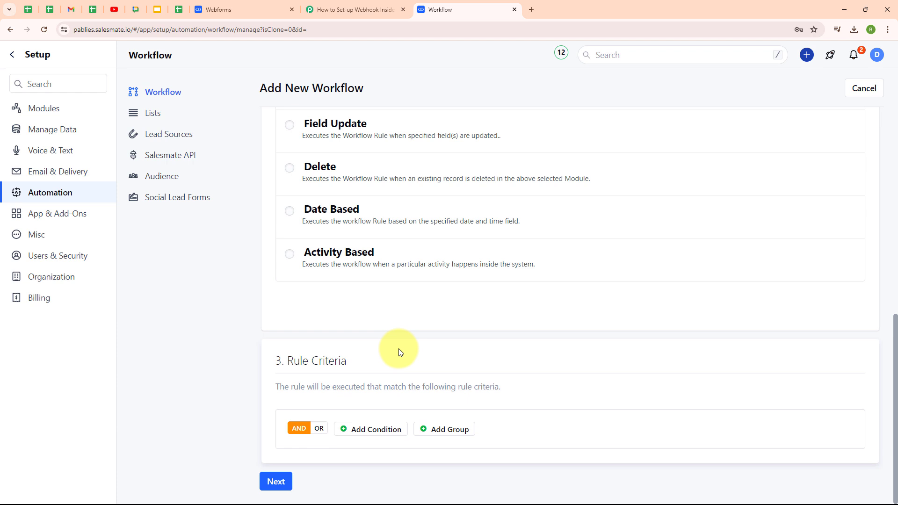
{"action": "left_click", "coordinate": [276, 482]}
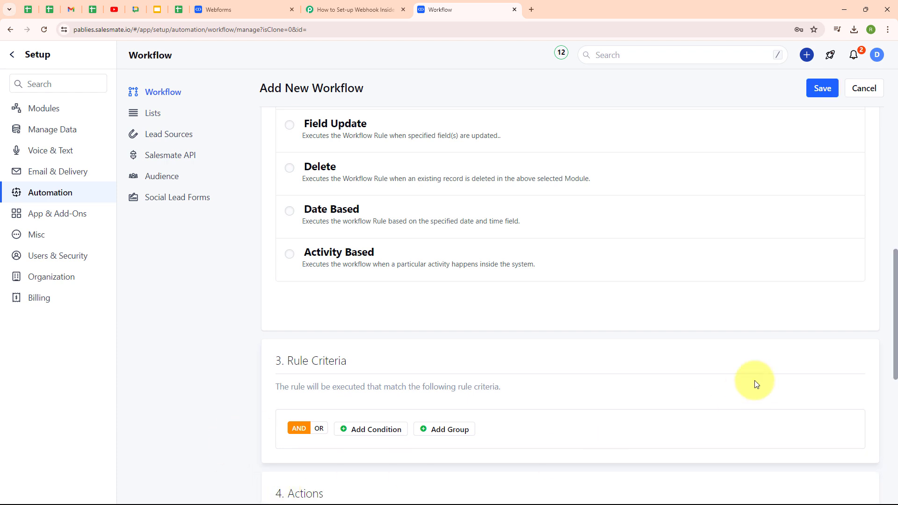
{"action": "scroll", "coordinate": [756, 383], "scroll_direction": "down", "scroll_amount": 5}
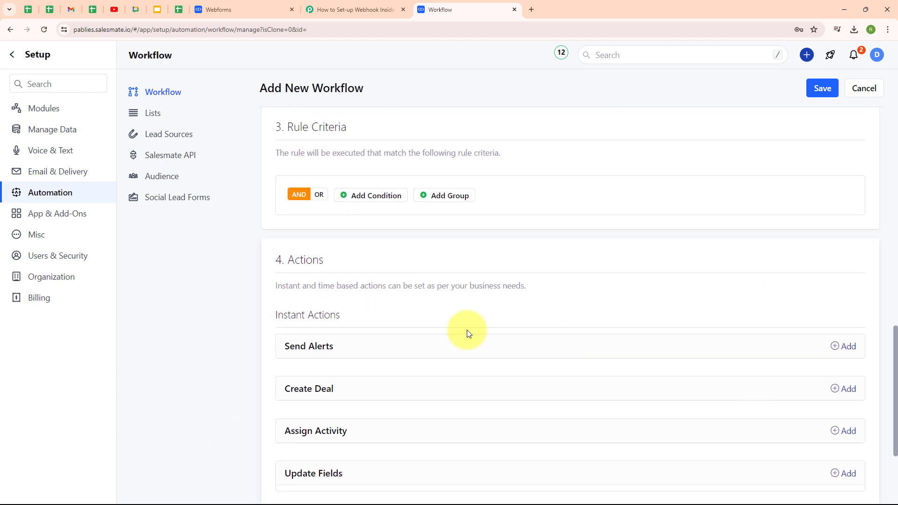
{"action": "scroll", "coordinate": [514, 306], "scroll_direction": "down", "scroll_amount": 3}
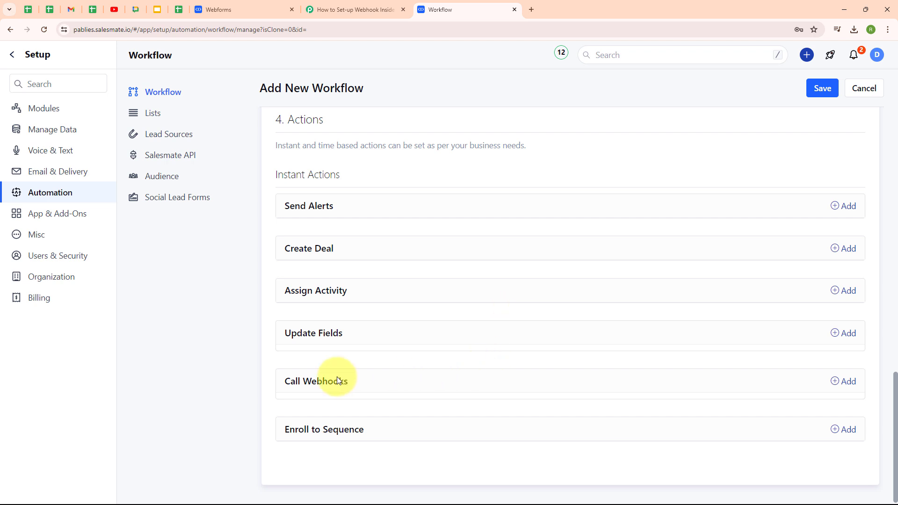
Step: Add a Call Webhooks action named 'New Contact' using the Post method
{"action": "left_click", "coordinate": [843, 382]}
{"action": "scroll", "coordinate": [778, 346], "scroll_direction": "down", "scroll_amount": 4}
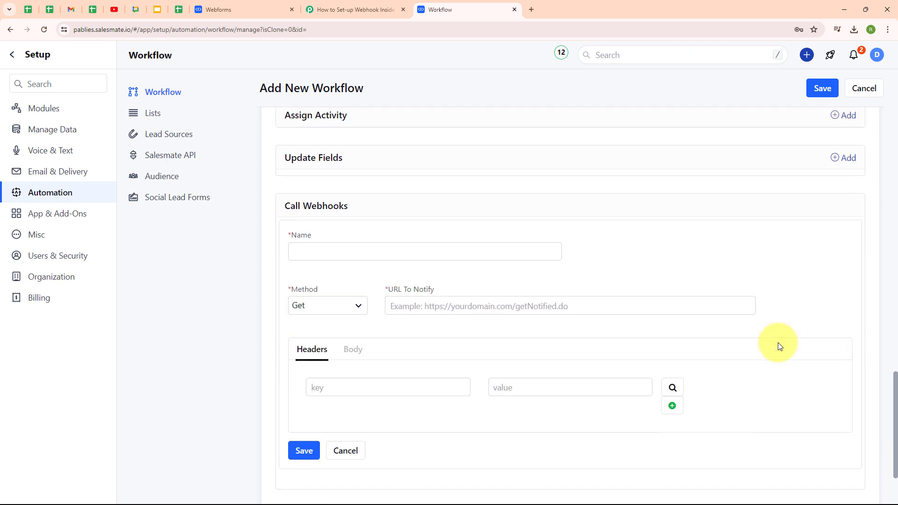
{"action": "left_click", "coordinate": [322, 243]}
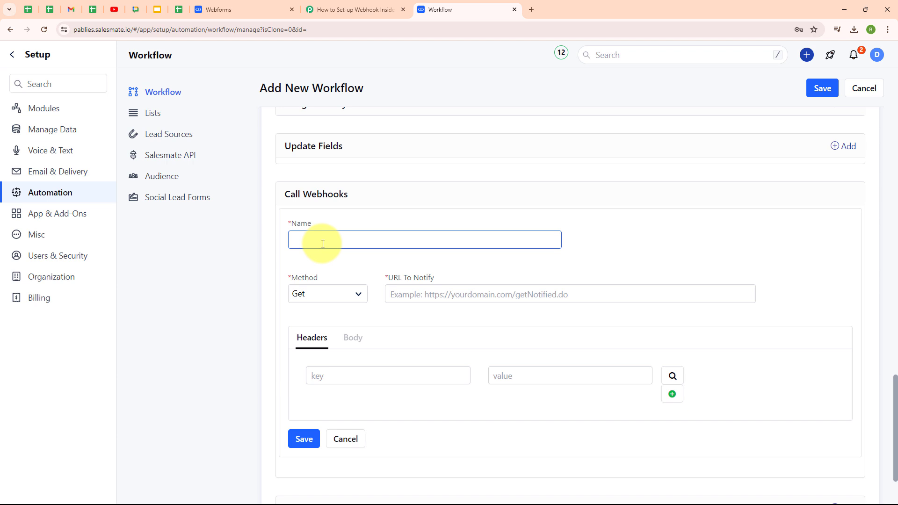
{"action": "type", "text": "New Contact"}
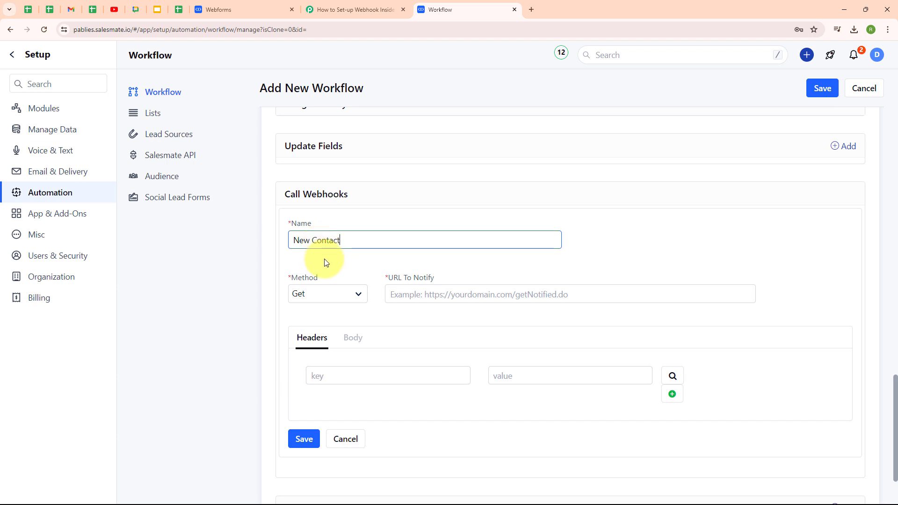
{"action": "left_click", "coordinate": [321, 298]}
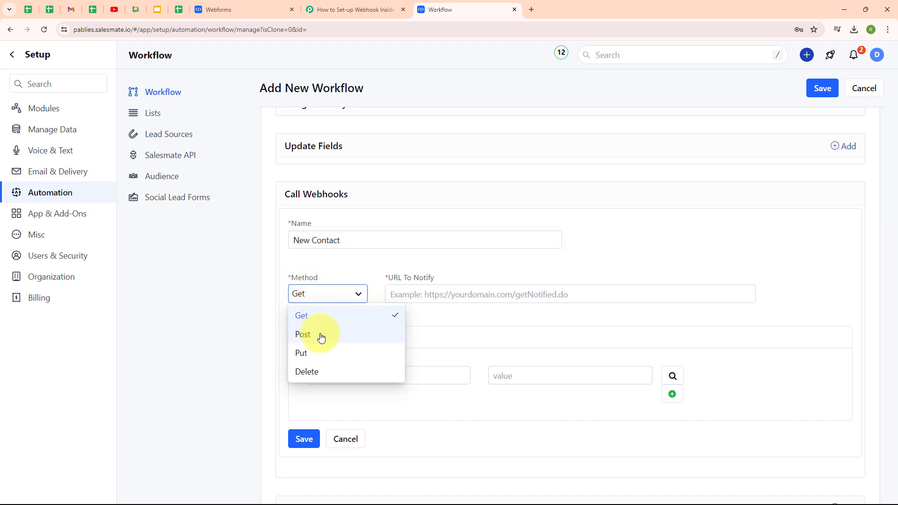
{"action": "left_click", "coordinate": [321, 337]}
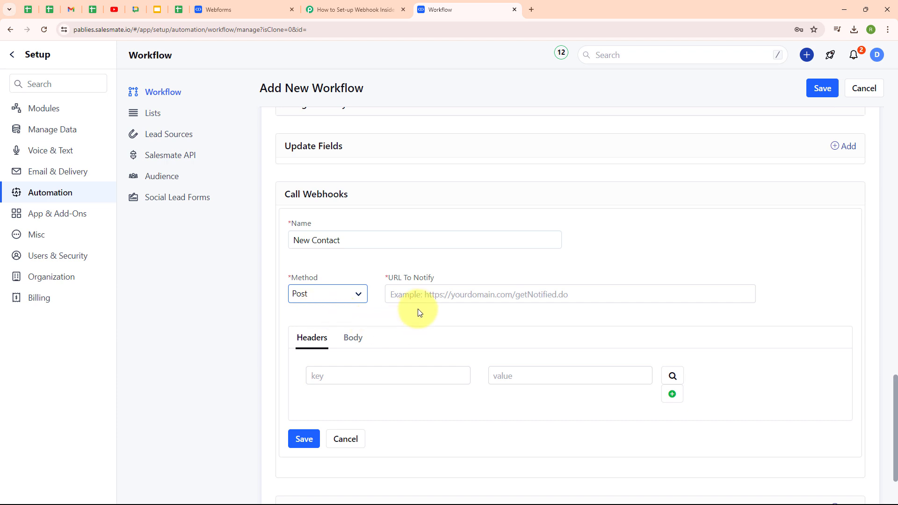
Step: Paste the Pabbly webhook URL into URL To Notify and open the Body settings
{"action": "left_click", "coordinate": [399, 277]}
{"action": "left_click_drag", "start_coordinate": [398, 276], "coordinate": [480, 272]}
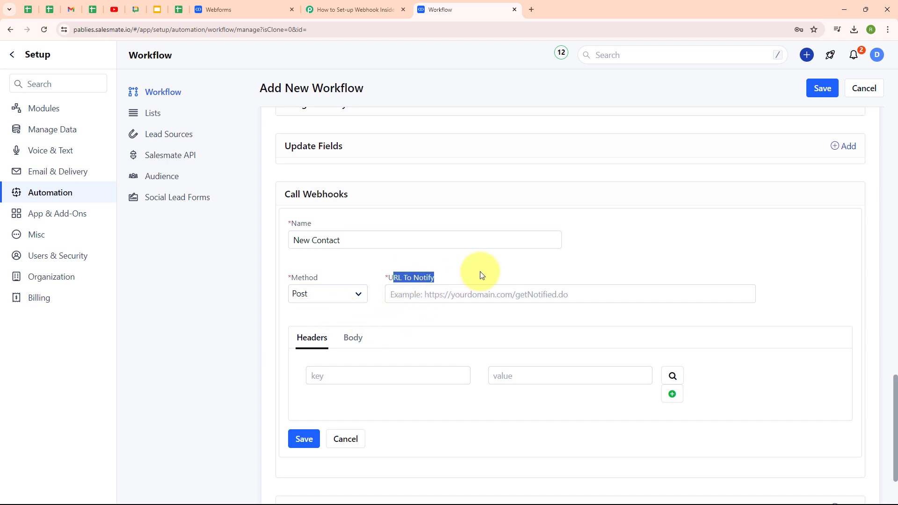
{"action": "left_click", "coordinate": [479, 271]}
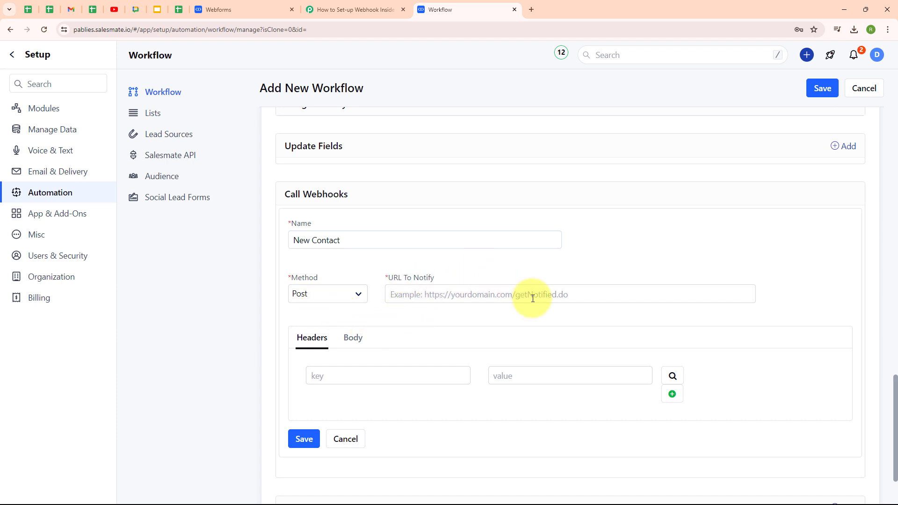
{"action": "left_click", "coordinate": [441, 293]}
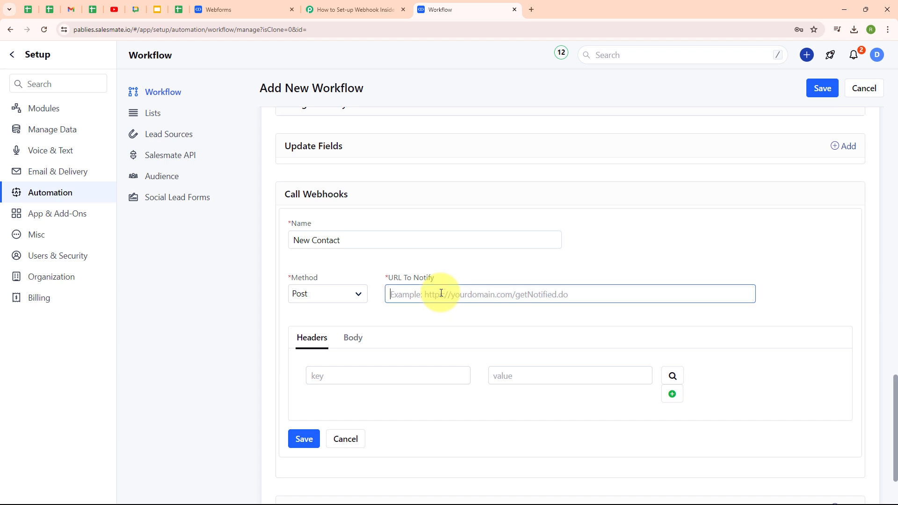
{"action": "key", "text": "ctrl+v"}
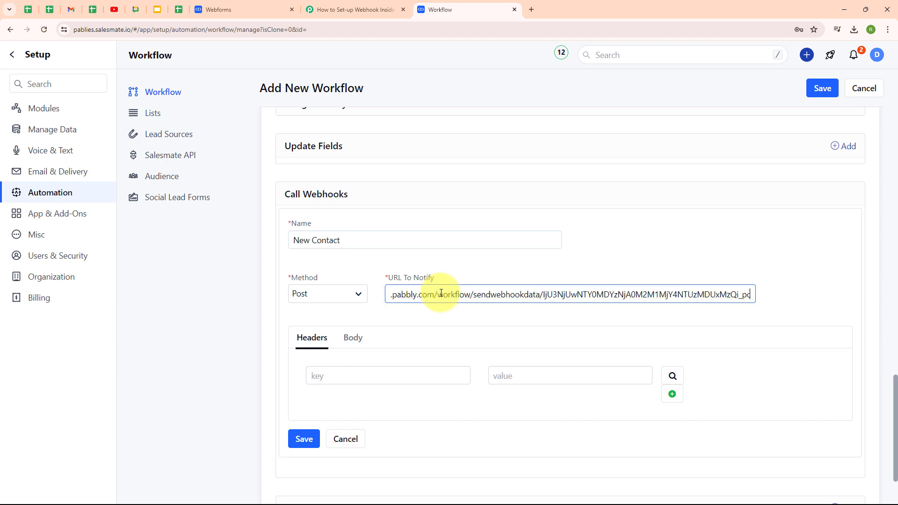
{"action": "left_click", "coordinate": [436, 318]}
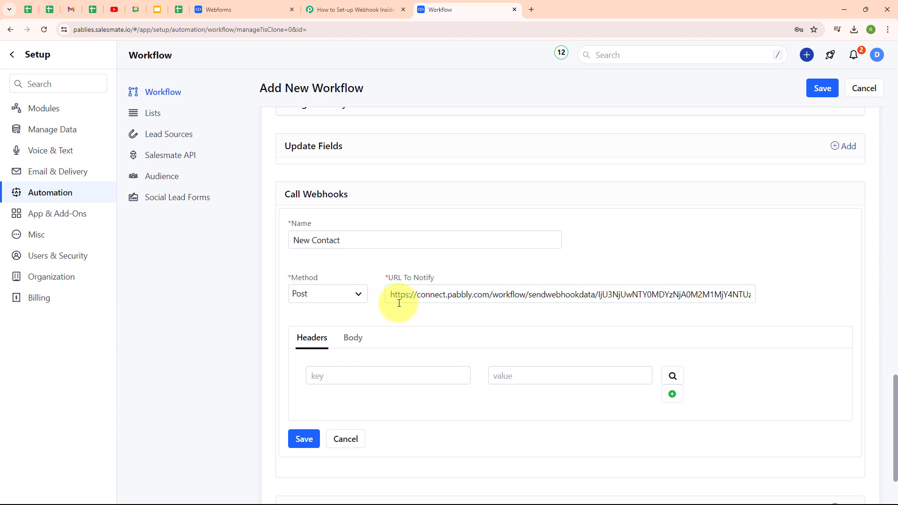
{"action": "left_click", "coordinate": [354, 340]}
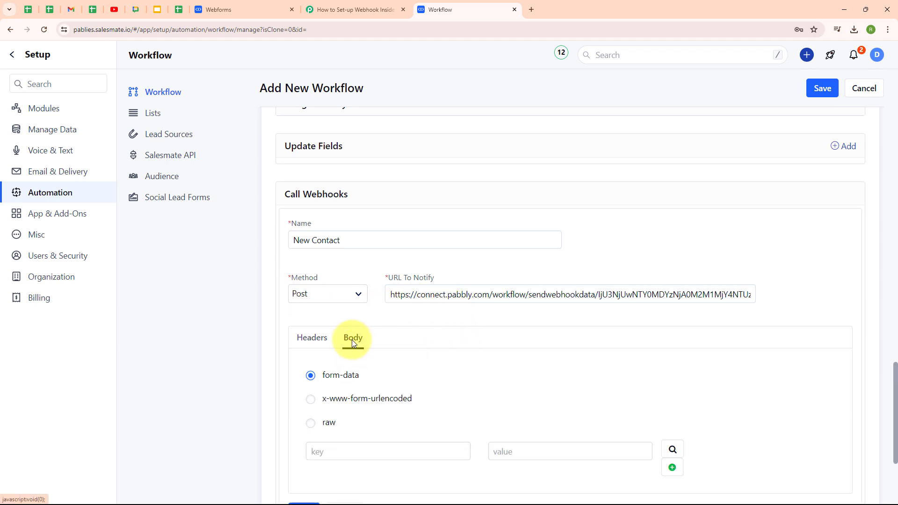
{"action": "scroll", "coordinate": [722, 339], "scroll_direction": "down", "scroll_amount": 3}
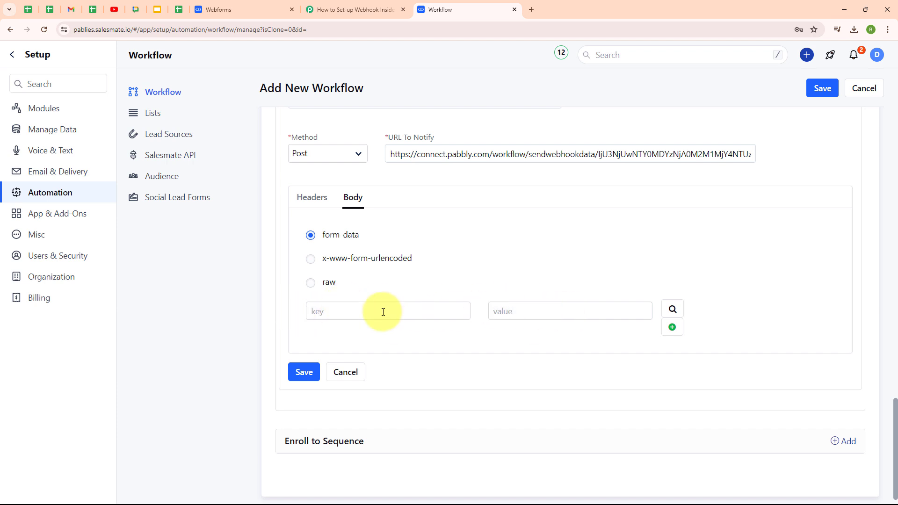
{"action": "left_click", "coordinate": [225, 7]}
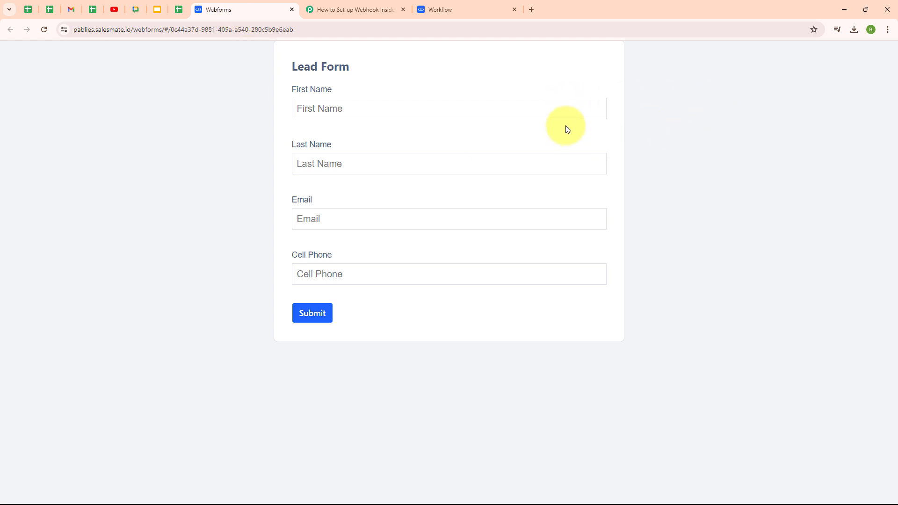
Step: Point out the First Name, Last Name, Email and Cell Phone fields, then return to the workflow
{"action": "left_click_drag", "start_coordinate": [331, 90], "coordinate": [269, 98]}
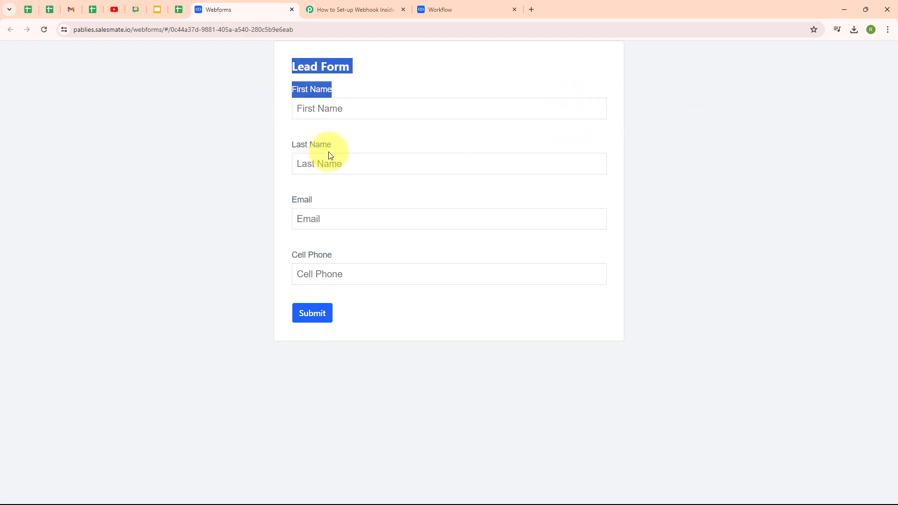
{"action": "left_click_drag", "start_coordinate": [331, 148], "coordinate": [282, 156]}
{"action": "left_click_drag", "start_coordinate": [322, 200], "coordinate": [294, 206]}
{"action": "left_click_drag", "start_coordinate": [334, 256], "coordinate": [276, 257]}
{"action": "left_click", "coordinate": [233, 240]}
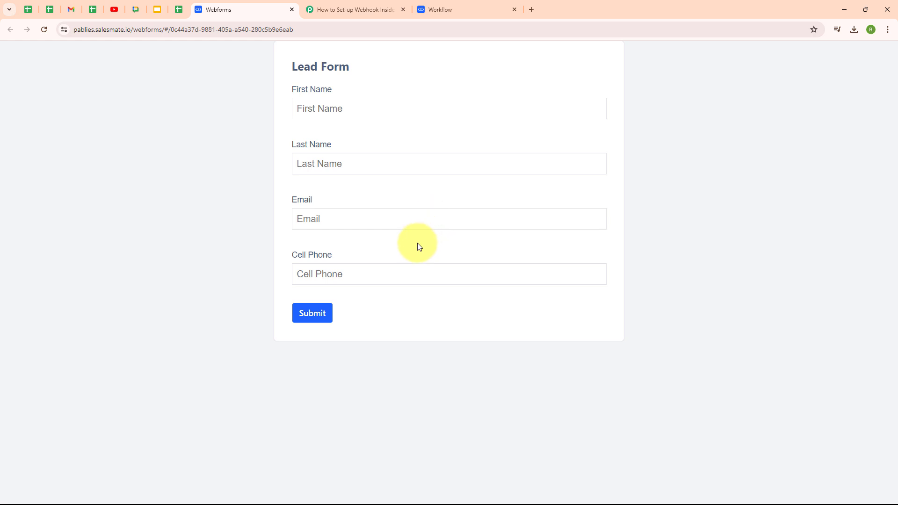
{"action": "left_click", "coordinate": [505, 4]}
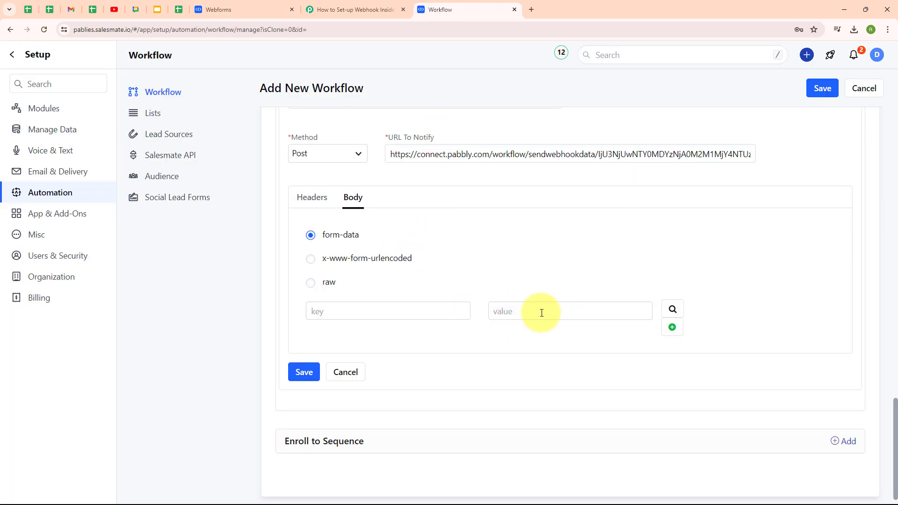
Step: Map body key 'First Name' to the contact's First Name merge field
{"action": "left_click", "coordinate": [672, 310]}
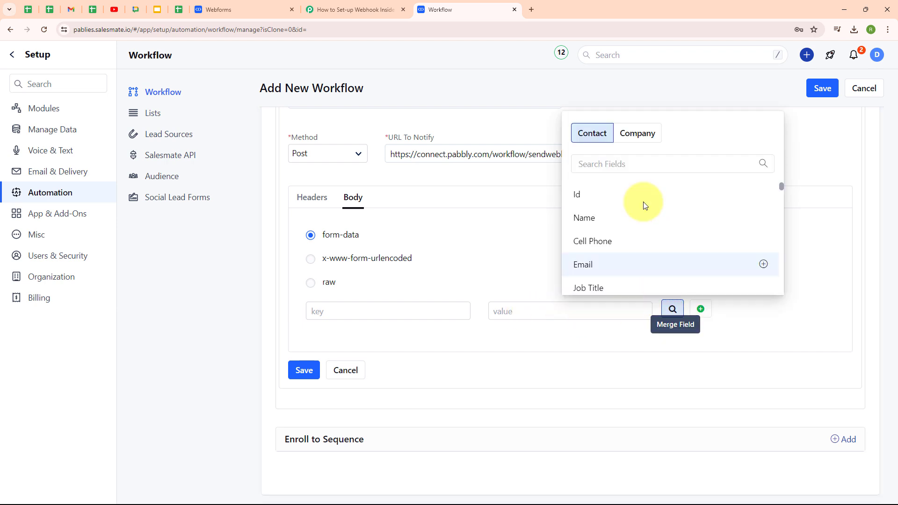
{"action": "left_click", "coordinate": [602, 164]}
{"action": "type", "text": "fi"}
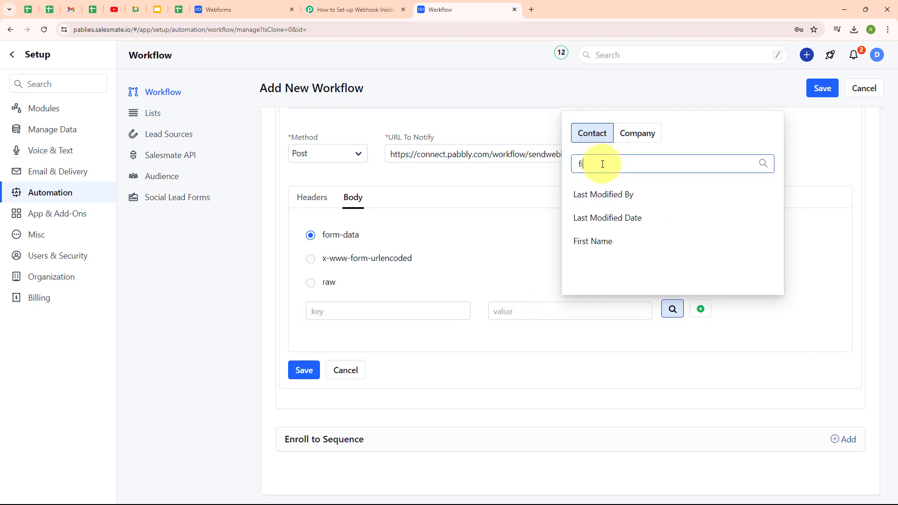
{"action": "type", "text": "rs"}
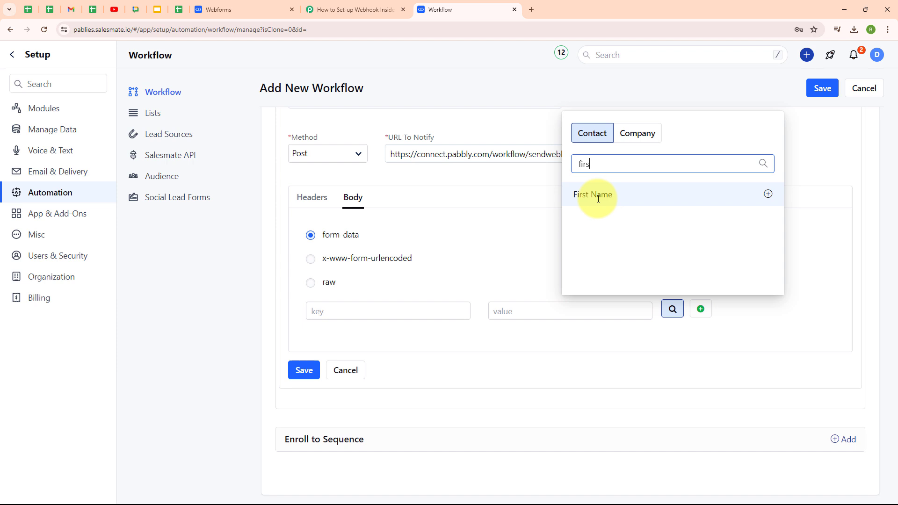
{"action": "left_click", "coordinate": [598, 196]}
{"action": "left_click", "coordinate": [368, 313]}
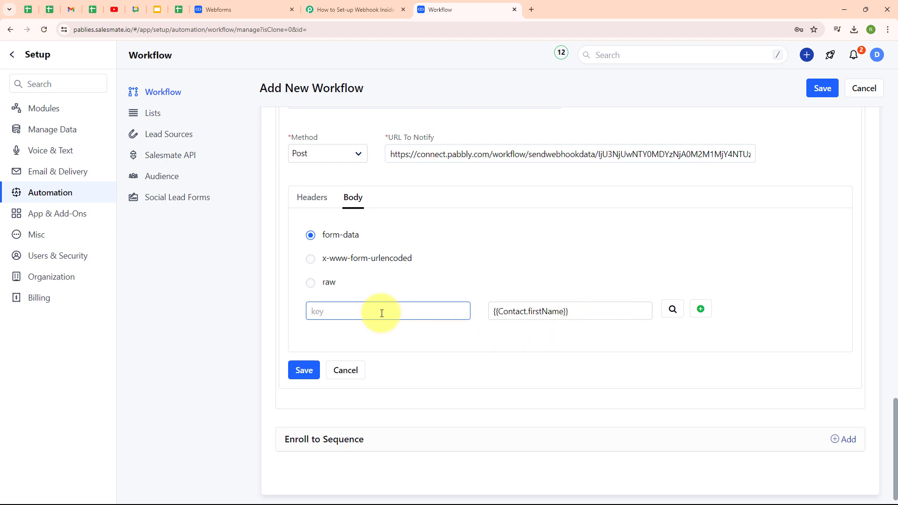
{"action": "type", "text": "First Name"}
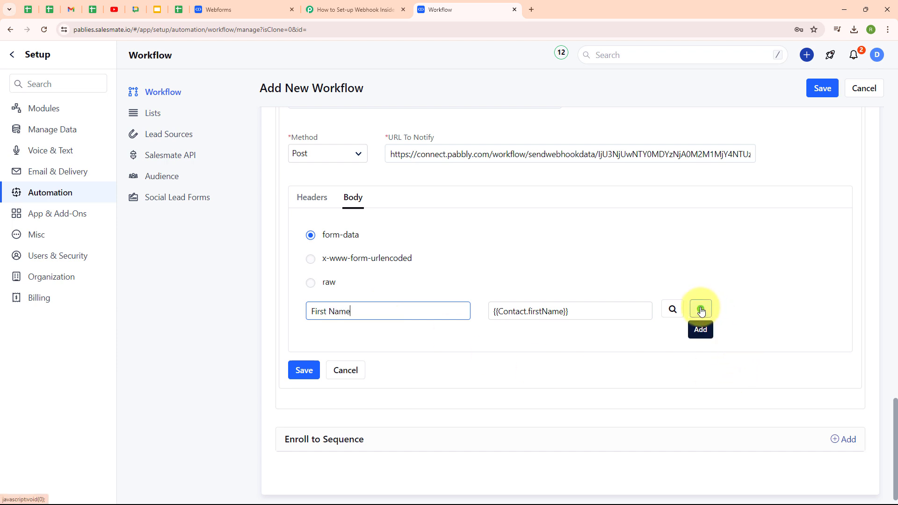
Step: Add a row mapping key 'Last Name' to the contact's last name field
{"action": "left_click", "coordinate": [701, 310]}
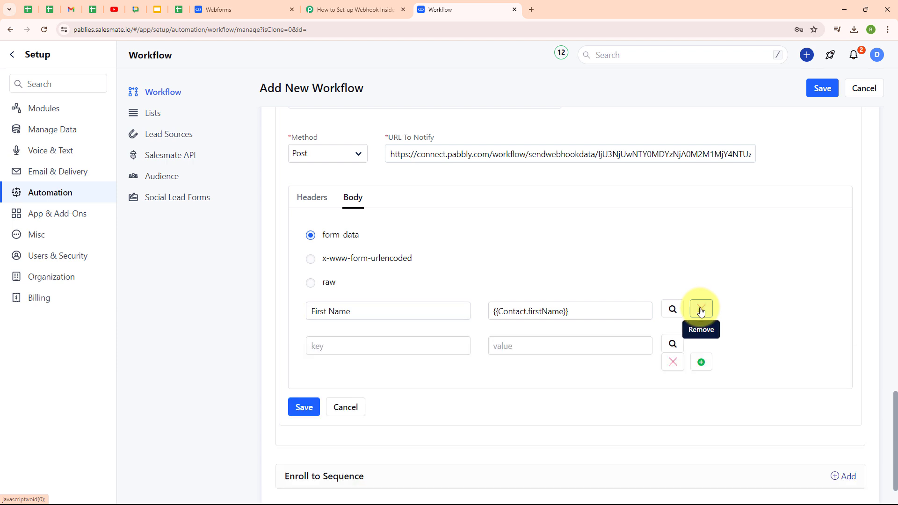
{"action": "left_click", "coordinate": [550, 349]}
{"action": "left_click", "coordinate": [672, 344]}
{"action": "left_click", "coordinate": [661, 200]}
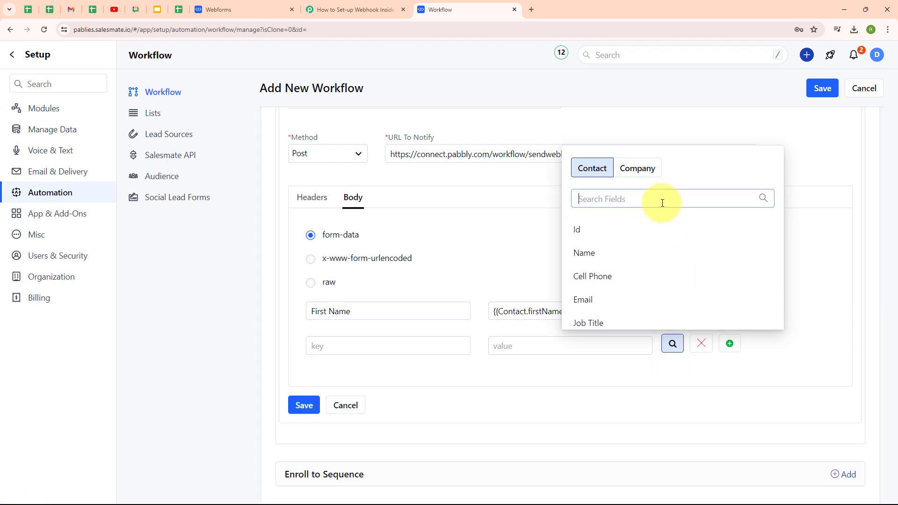
{"action": "type", "text": "last"}
{"action": "left_click", "coordinate": [625, 276]}
{"action": "left_click", "coordinate": [390, 347]}
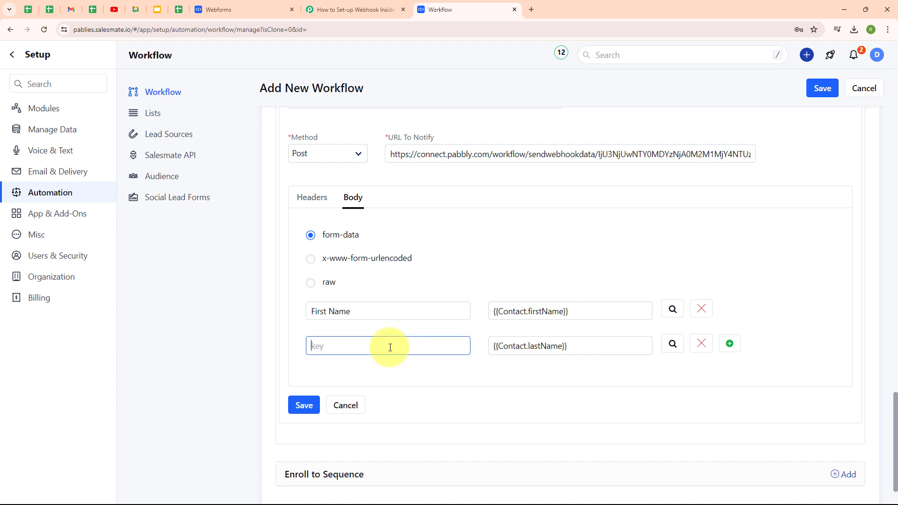
{"action": "type", "text": "Last Name"}
Step: Add a row mapping key 'Email' to the contact's email field
{"action": "left_click", "coordinate": [731, 344]}
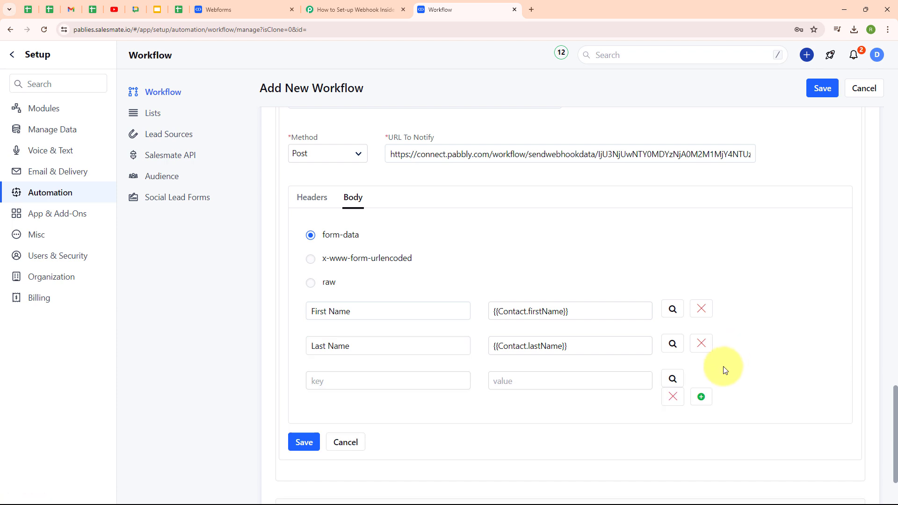
{"action": "left_click", "coordinate": [672, 379]}
{"action": "left_click", "coordinate": [609, 239]}
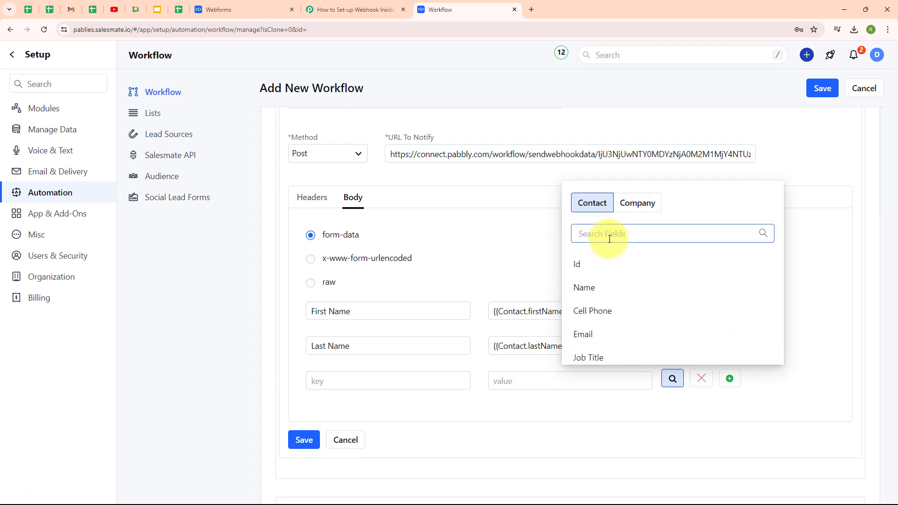
{"action": "left_click", "coordinate": [585, 334]}
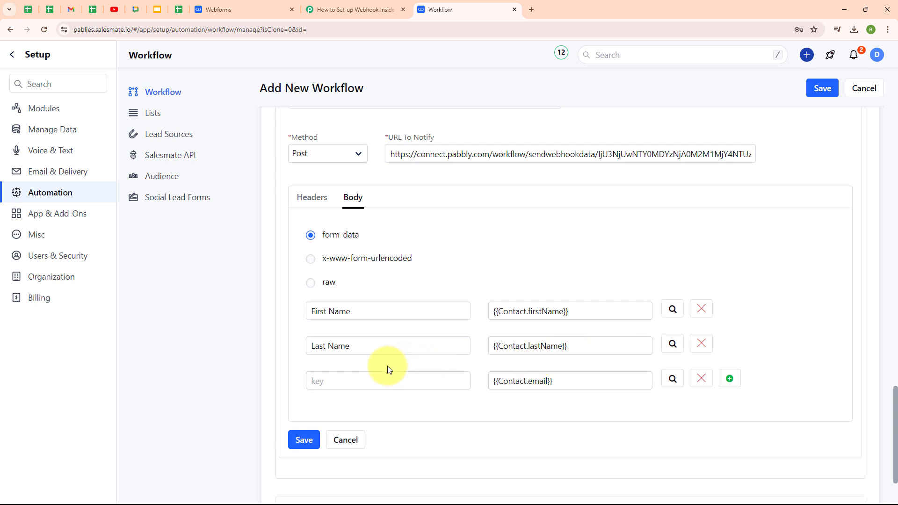
{"action": "left_click", "coordinate": [331, 379]}
{"action": "type", "text": "Emai"}
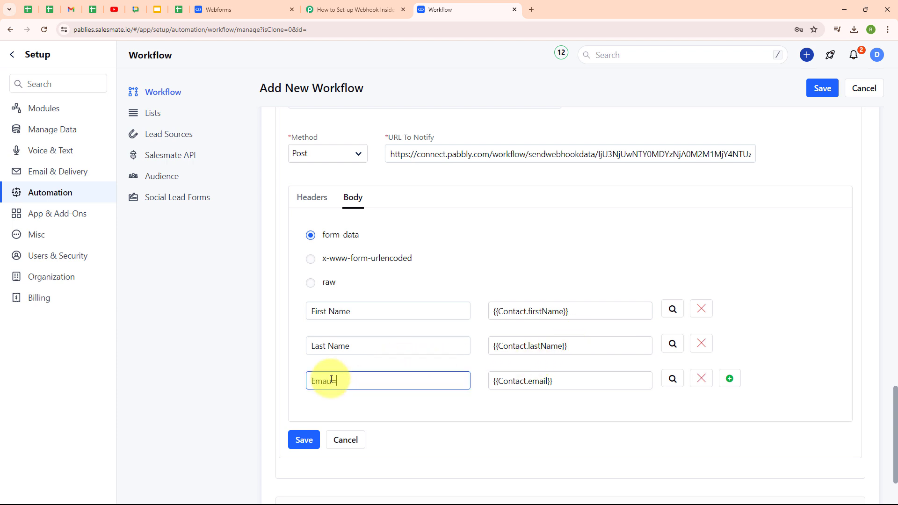
{"action": "type", "text": "l"}
Step: Add a row mapping key 'Phone Number' to the contact's Cell Phone field
{"action": "left_click", "coordinate": [729, 378]}
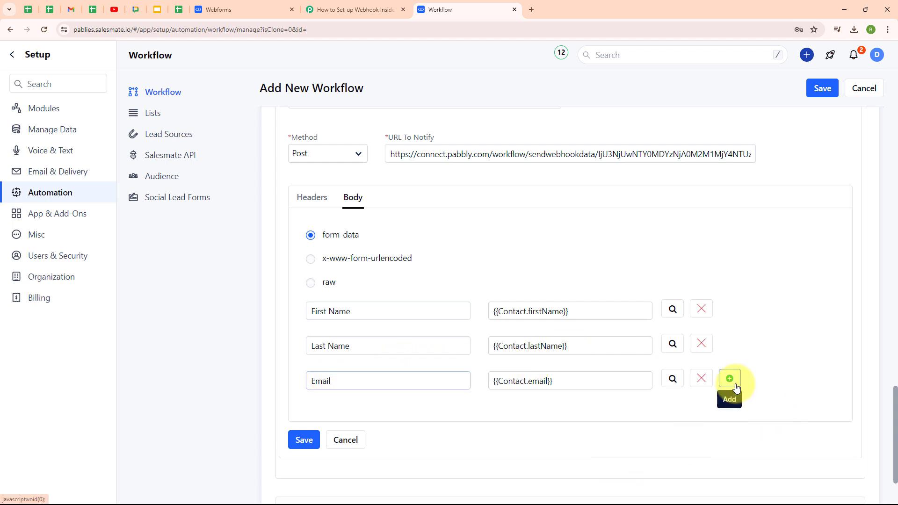
{"action": "scroll", "coordinate": [701, 322], "scroll_direction": "down", "scroll_amount": 3}
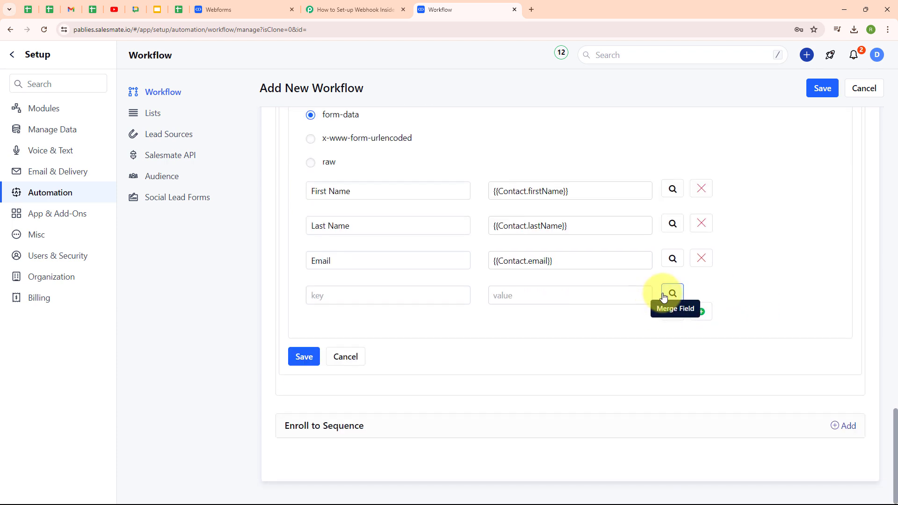
{"action": "left_click", "coordinate": [664, 296]}
{"action": "left_click", "coordinate": [635, 363]}
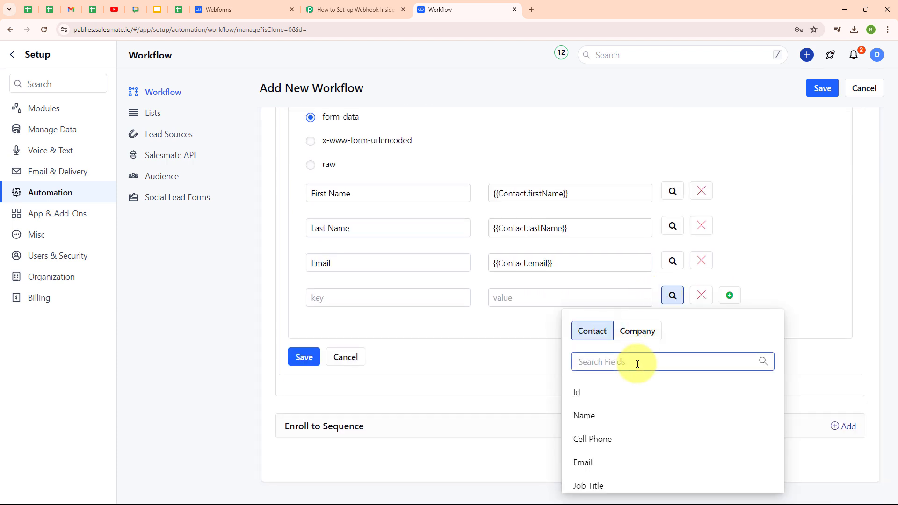
{"action": "left_click", "coordinate": [636, 442]}
{"action": "left_click", "coordinate": [366, 303]}
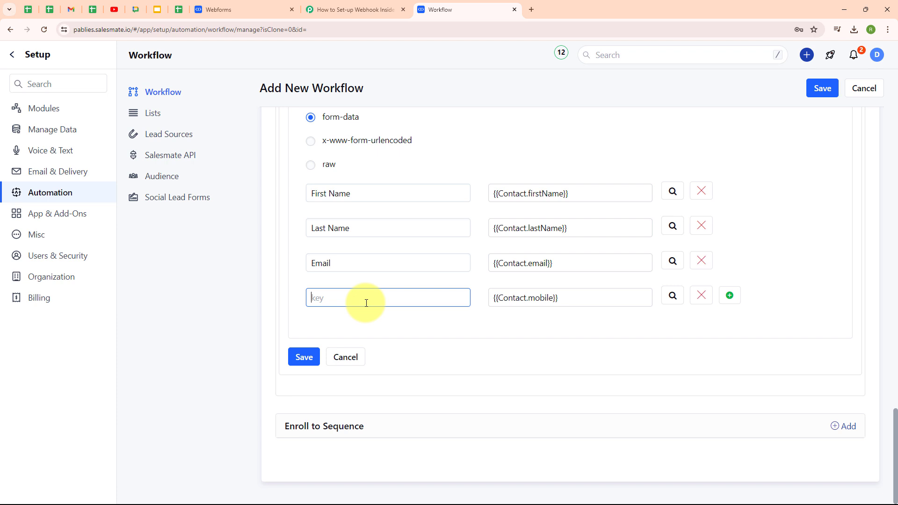
{"action": "type", "text": "Phone Number"}
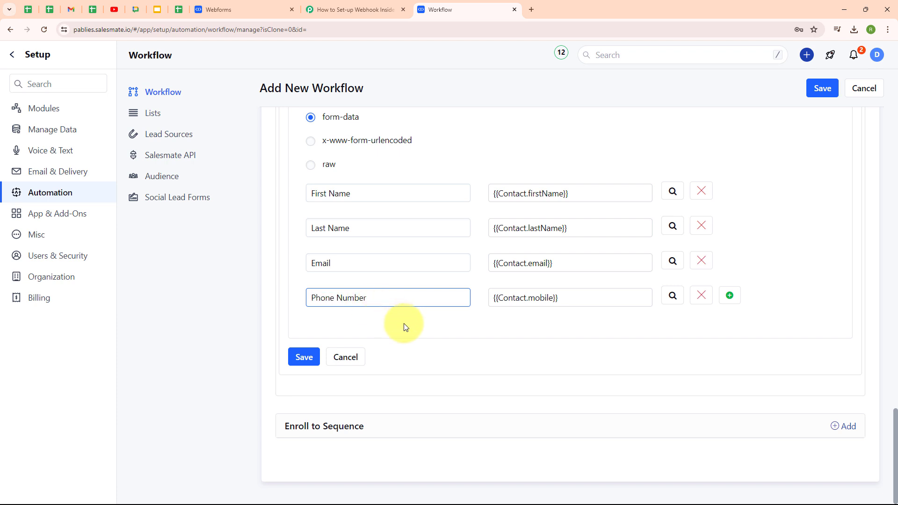
{"action": "left_click", "coordinate": [418, 329]}
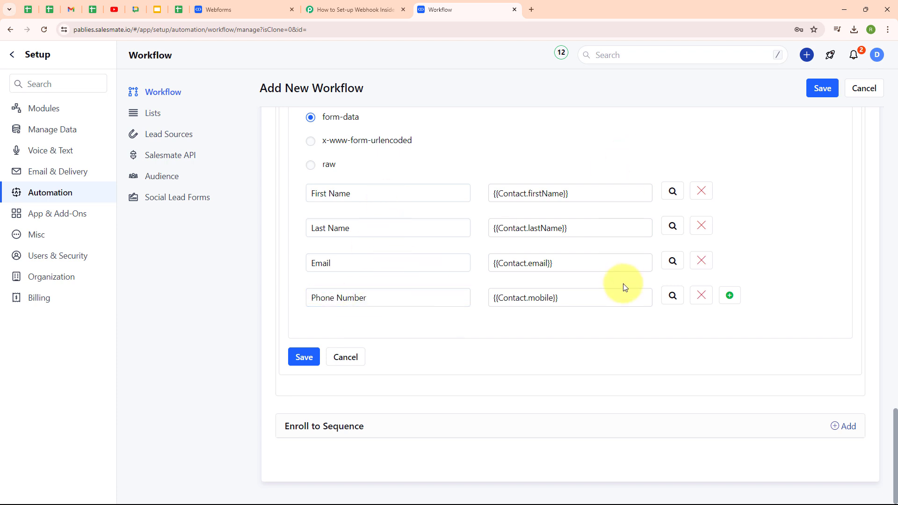
Step: Save the webhook action and then the whole New Contact workflow rule
{"action": "left_click", "coordinate": [303, 357]}
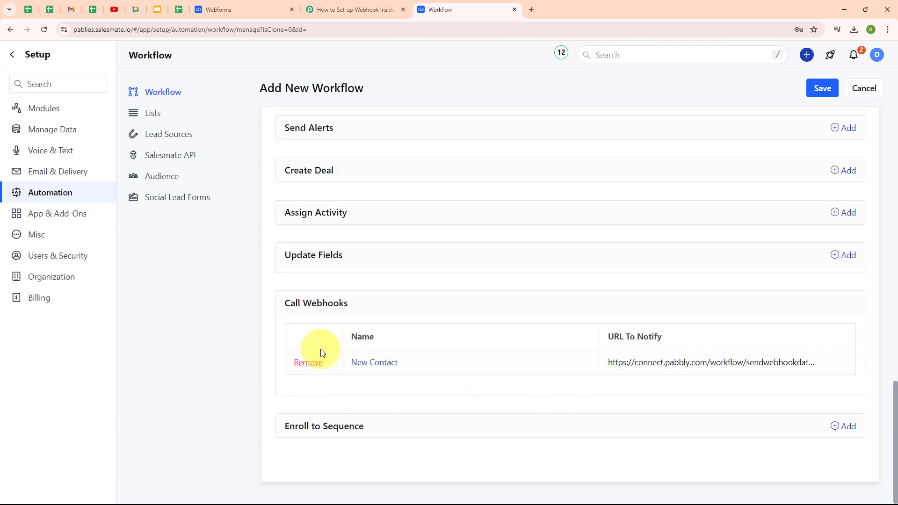
{"action": "left_click", "coordinate": [814, 89]}
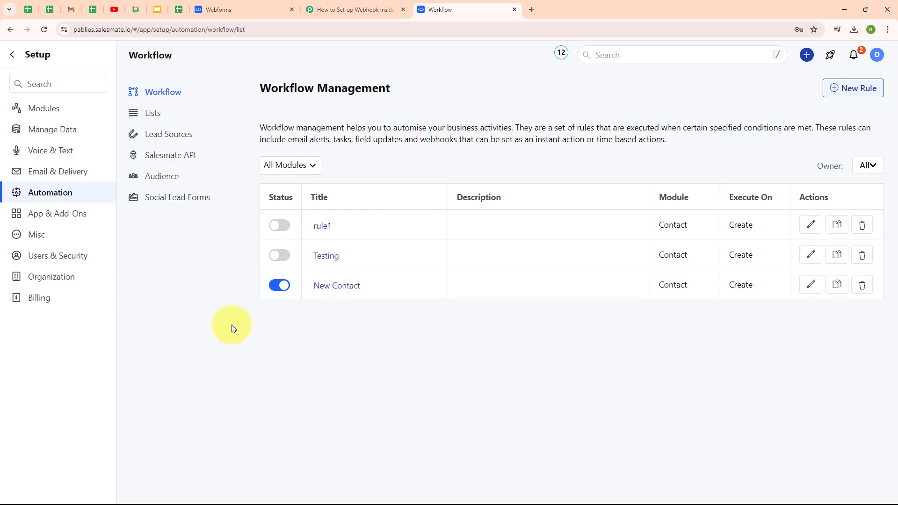
Step: Check that Pabbly's trigger shows Waiting For Webhook Response, then return to the Salesmate Lead Form
{"action": "left_click", "coordinate": [322, 8]}
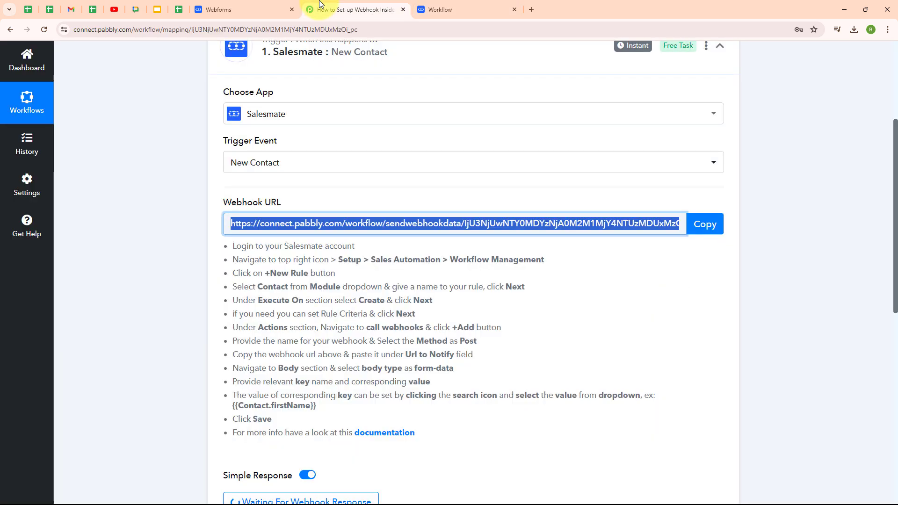
{"action": "scroll", "coordinate": [619, 336], "scroll_direction": "down", "scroll_amount": 5}
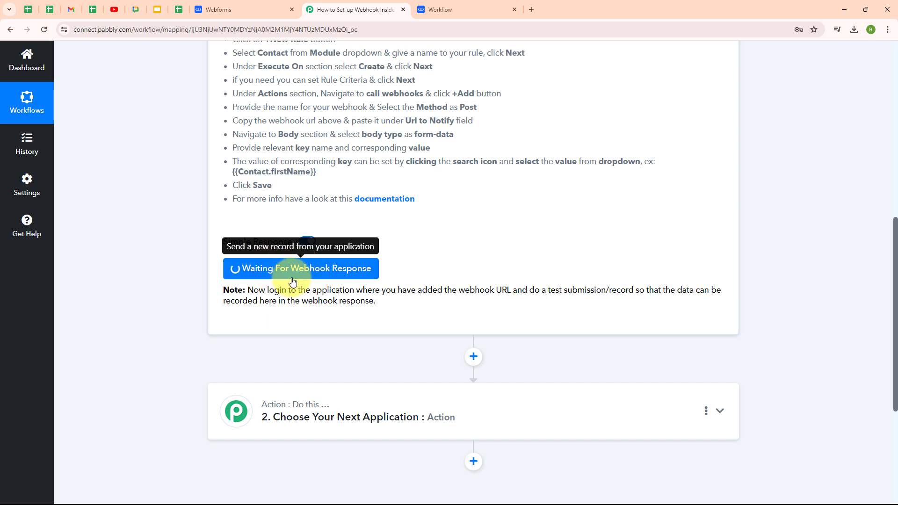
{"action": "left_click", "coordinate": [234, 5]}
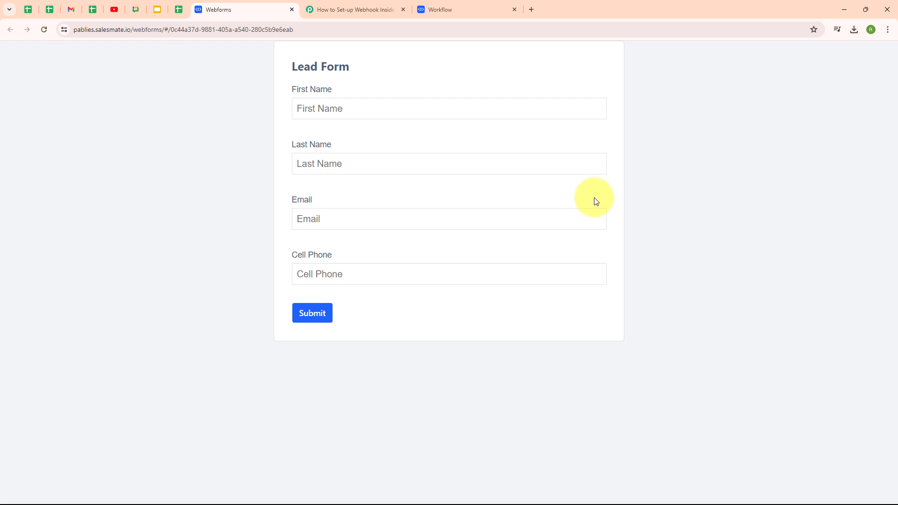
Step: Enter the test lead's first name, last name and email address on the Lead Form
{"action": "left_click", "coordinate": [359, 114]}
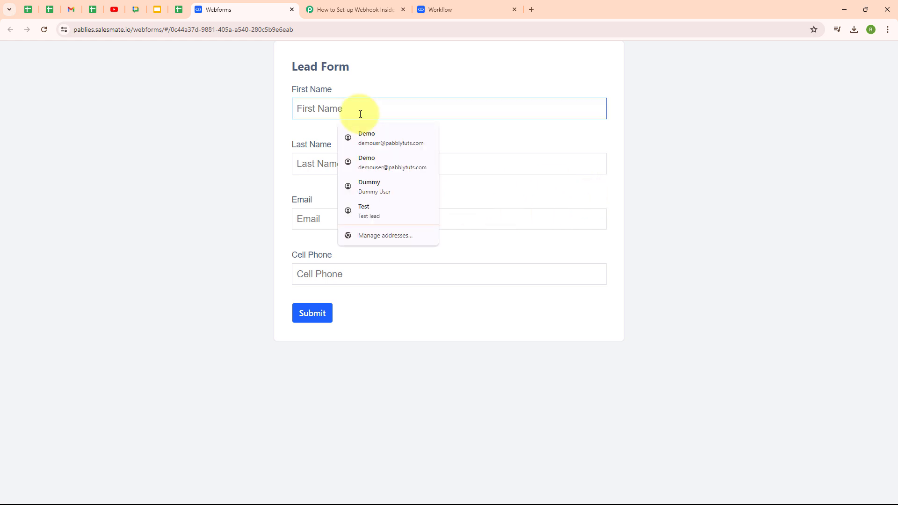
{"action": "type", "text": "Dummy"}
{"action": "left_click", "coordinate": [317, 160]}
{"action": "type", "text": "Lead"}
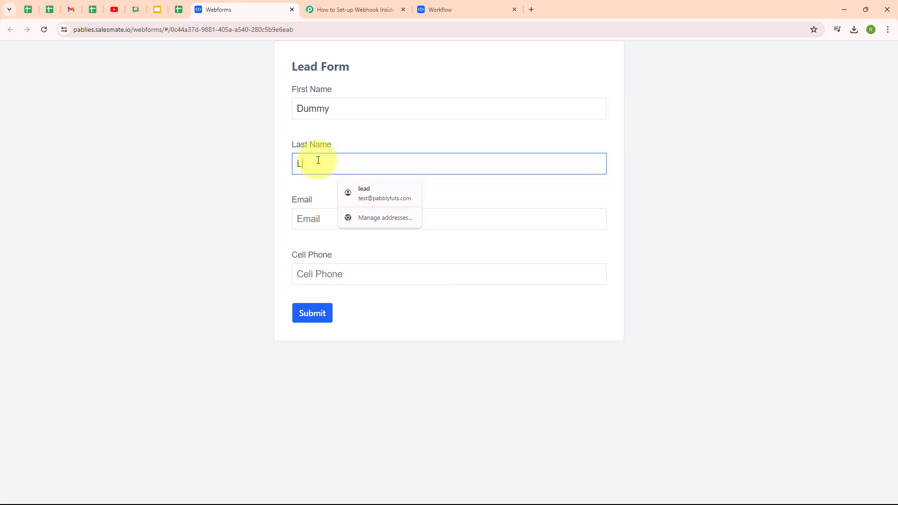
{"action": "left_click", "coordinate": [318, 220]}
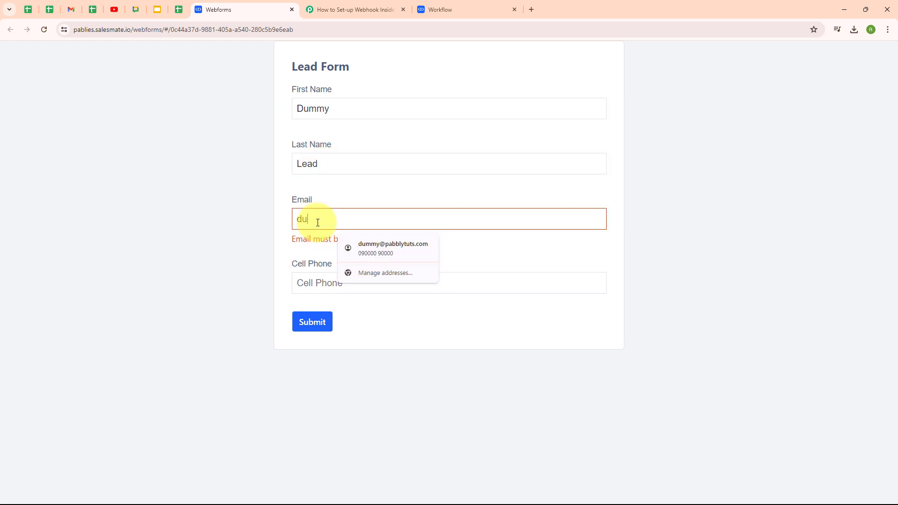
Step: Add the test cell phone number, submit the form and check the Thank You confirmation
{"action": "left_click", "coordinate": [306, 270]}
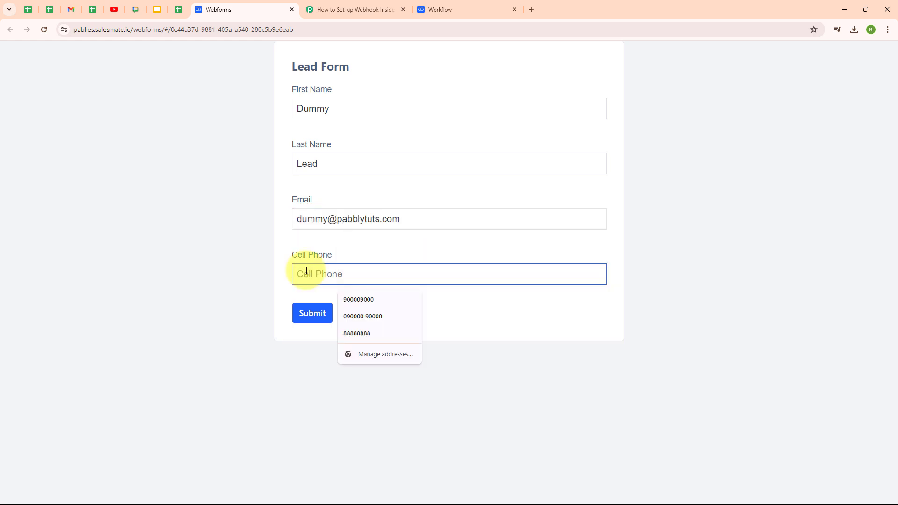
{"action": "type", "text": "7777777777"}
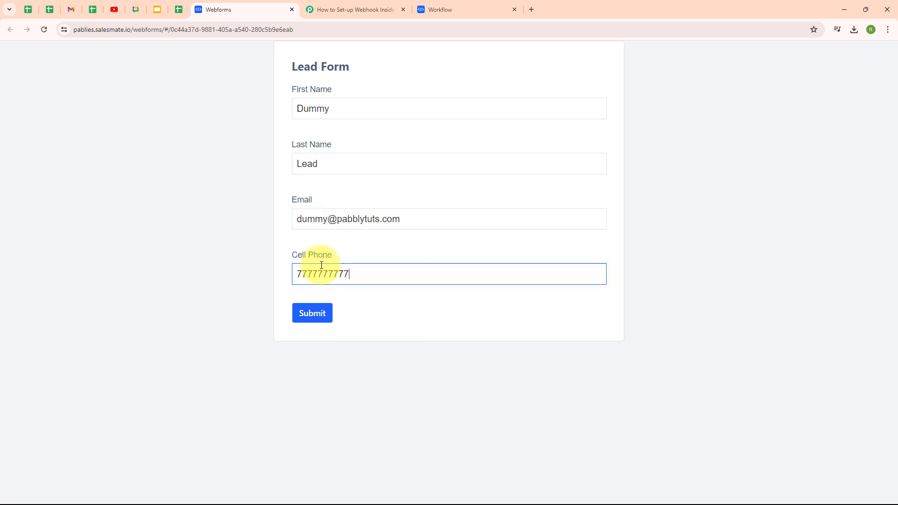
{"action": "left_click", "coordinate": [320, 316]}
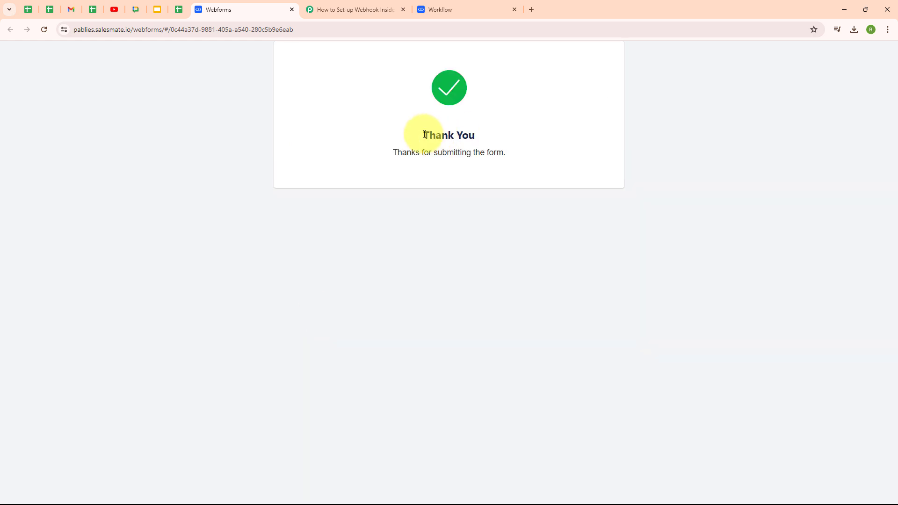
{"action": "left_click_drag", "start_coordinate": [392, 153], "coordinate": [544, 161]}
{"action": "left_click", "coordinate": [364, 177]}
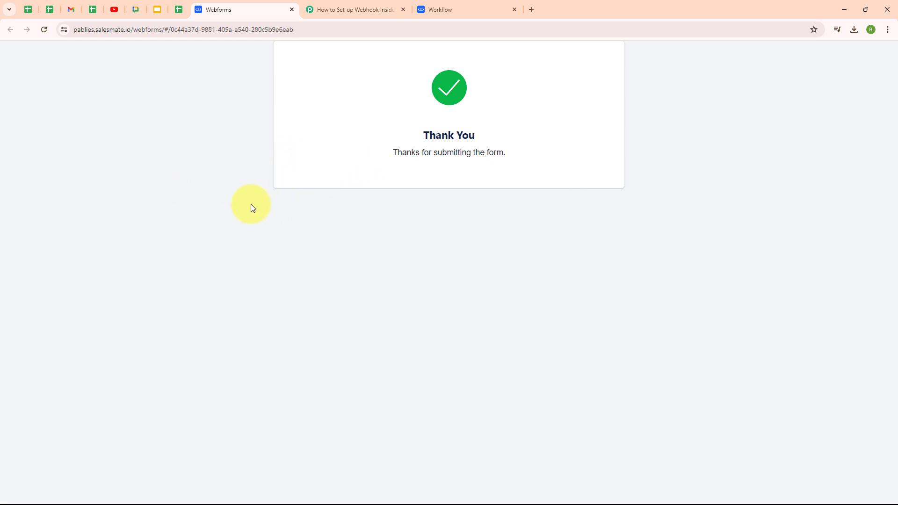
Step: Review the captured phone, last name, first name and email in Pabbly's Response Received
{"action": "left_click", "coordinate": [307, 9]}
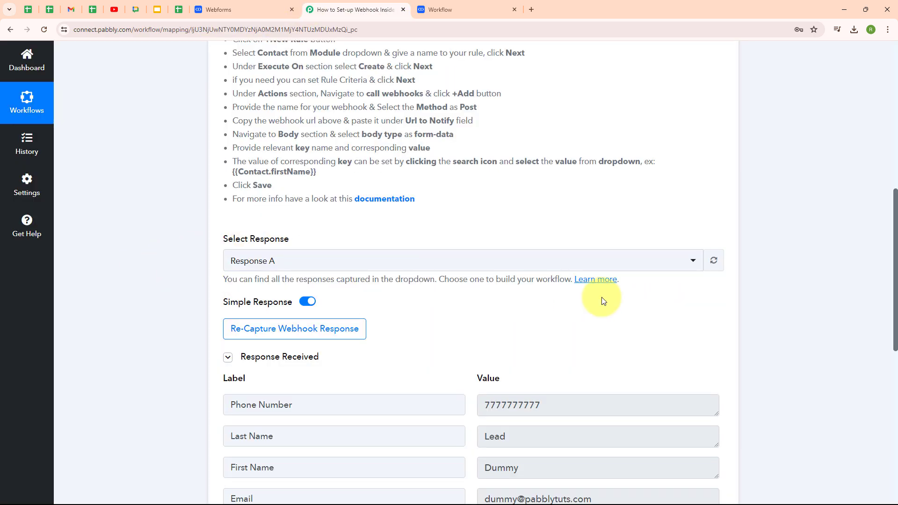
{"action": "scroll", "coordinate": [697, 327], "scroll_direction": "down", "scroll_amount": 4}
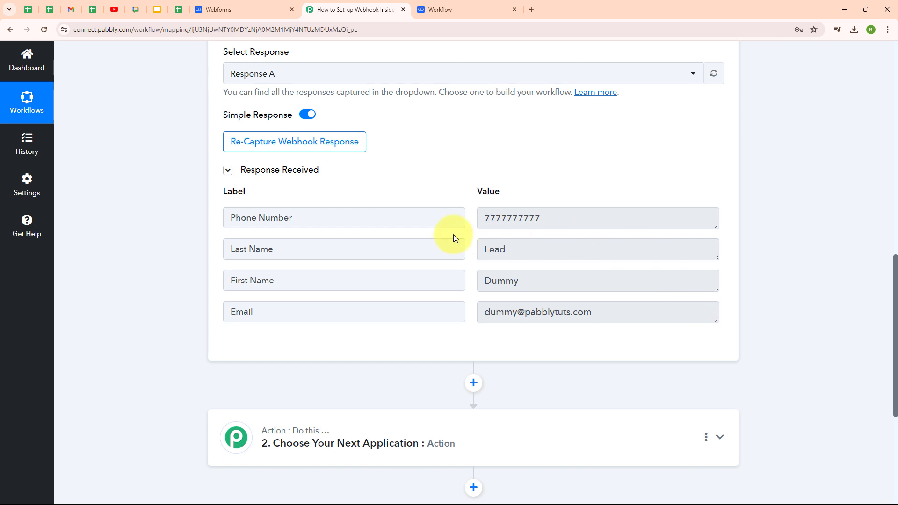
{"action": "left_click", "coordinate": [523, 216]}
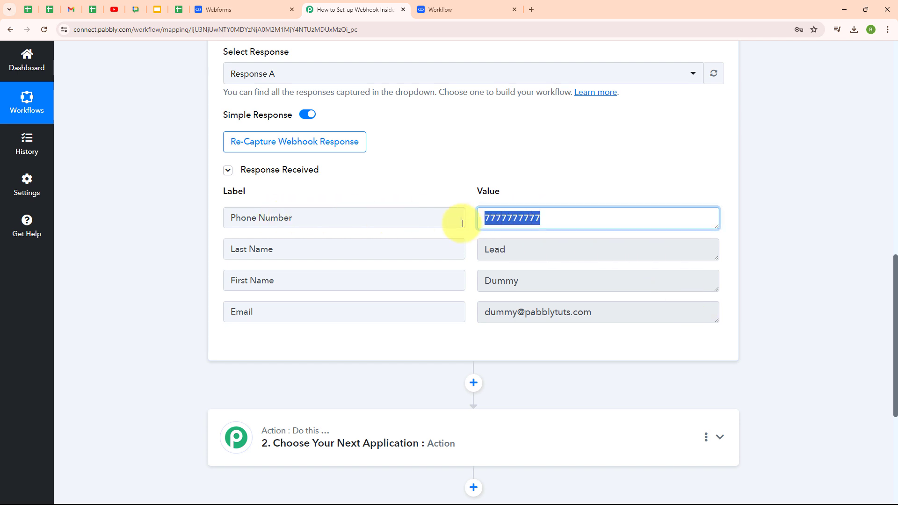
{"action": "left_click", "coordinate": [554, 249]}
{"action": "left_click", "coordinate": [580, 286]}
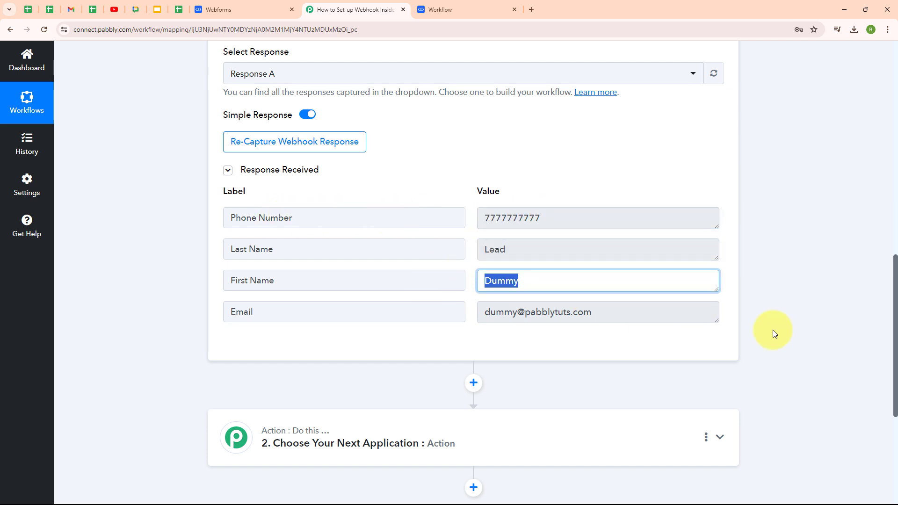
{"action": "left_click", "coordinate": [647, 313]}
{"action": "left_click", "coordinate": [697, 176]}
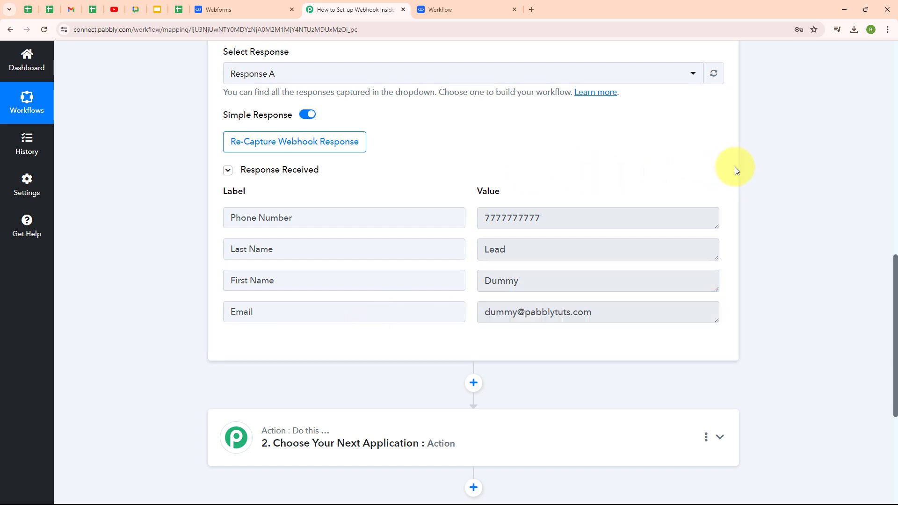
Step: Collapse the Salesmate New Contact trigger step
{"action": "scroll", "coordinate": [734, 166], "scroll_direction": "up", "scroll_amount": 5}
{"action": "scroll", "coordinate": [734, 166], "scroll_direction": "up", "scroll_amount": 8}
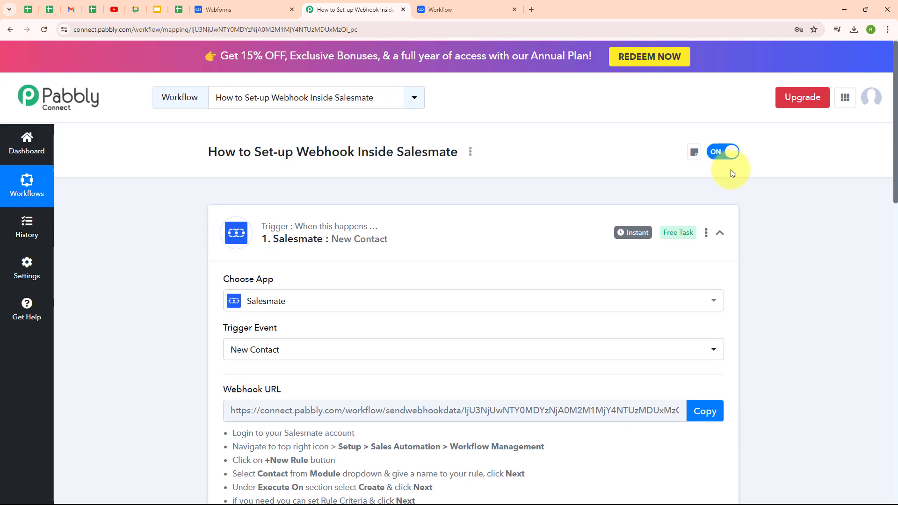
{"action": "left_click", "coordinate": [711, 230]}
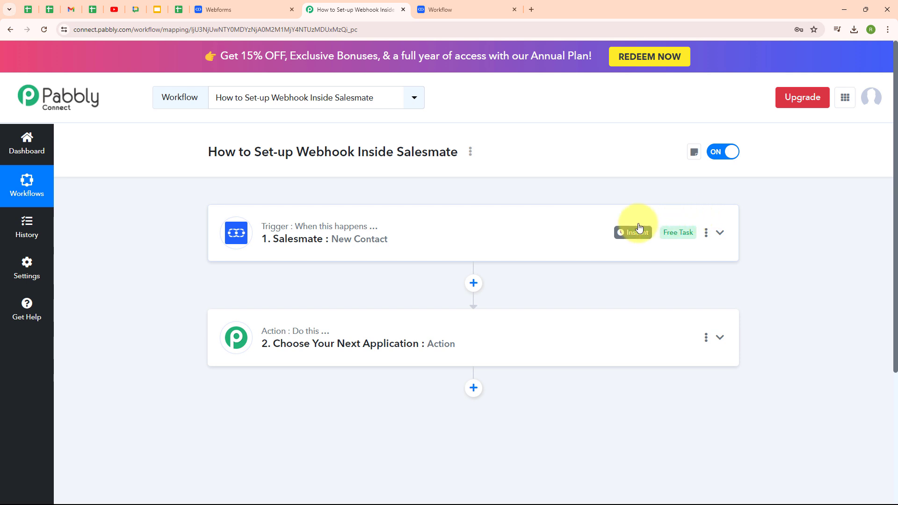